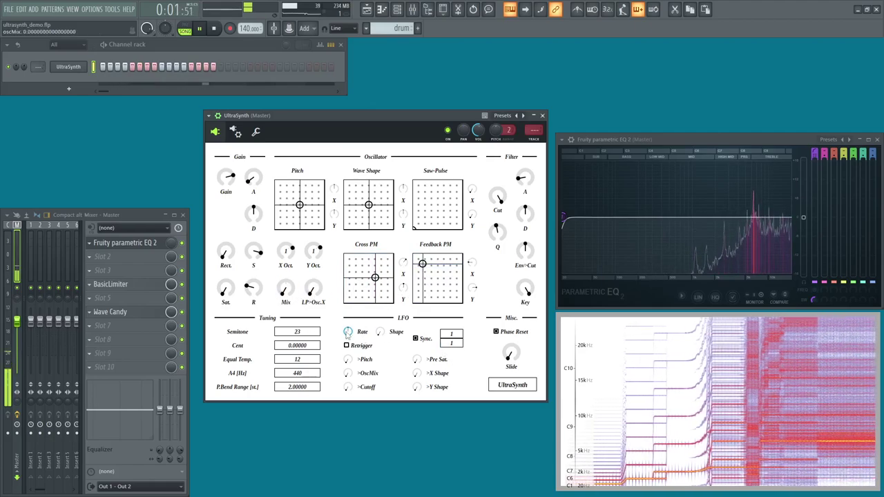
# - Set the LFO sync's lower value to 52 and move the Pitch point slightly below and right of its center
pyautogui.moveTo(443, 333); pyautogui.dragTo(454, 311)
pyautogui.moveTo(300, 205)
pyautogui.mouseDown()
pyautogui.moveTo(285, 203)
pyautogui.moveTo(299, 195)
pyautogui.moveTo(302, 210)
pyautogui.mouseUp()
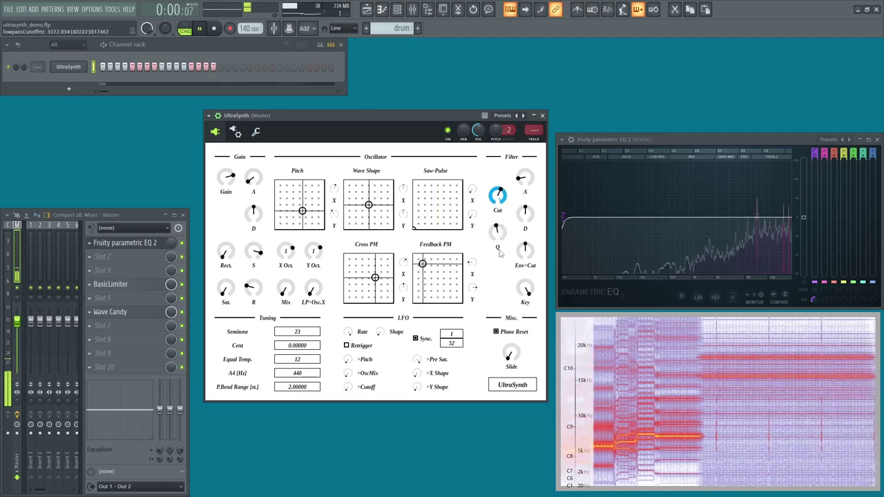
# - Retune the filter with minimum Key, cutoff about 11,376 Hz and a higher Q, and lower the gain envelope's sustain to about 0.02
pyautogui.middleClick(525, 284)
pyautogui.moveTo(501, 200); pyautogui.dragTo(503, 191)
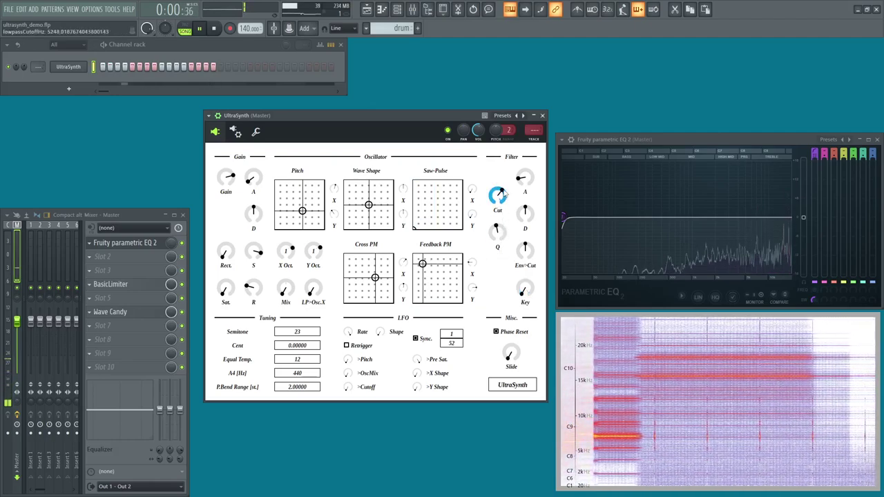
pyautogui.moveTo(497, 233); pyautogui.dragTo(499, 195)
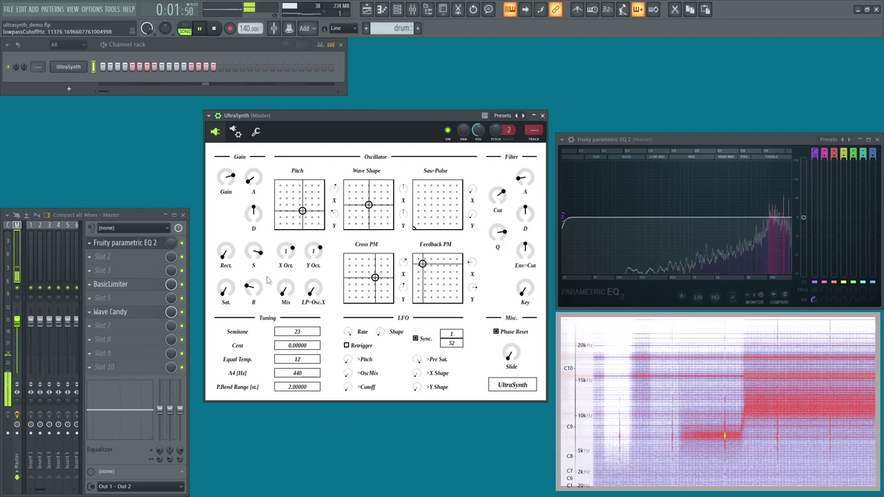
pyautogui.moveTo(262, 256); pyautogui.dragTo(275, 335)
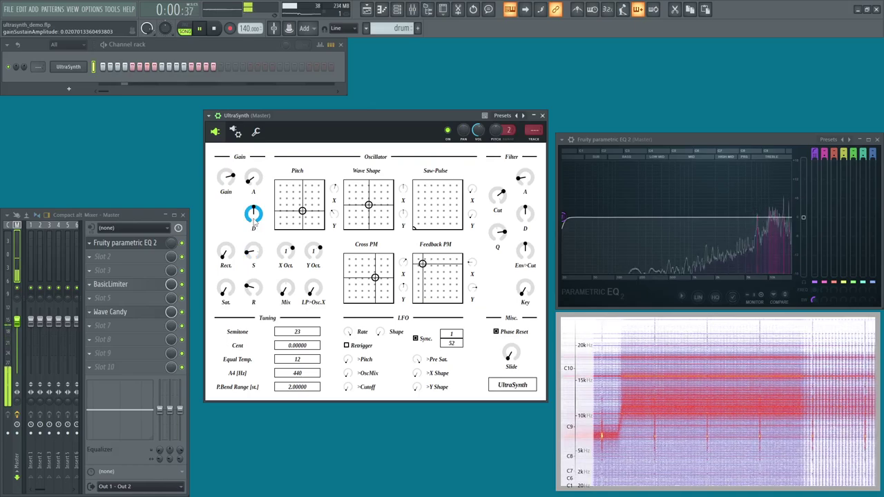
# - Clone the UltraSynth channel and activate steps 3, 7, 11 and 15 in the clone
pyautogui.rightClick(68, 66)
pyautogui.click(124, 155)
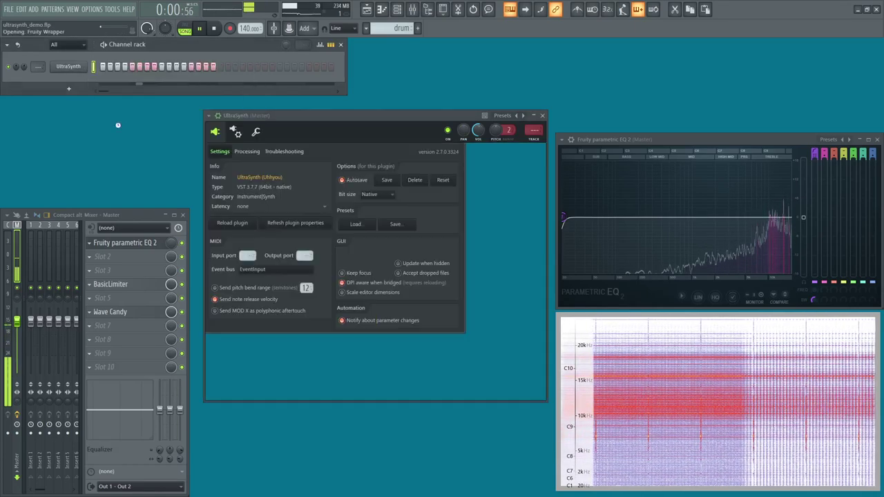
pyautogui.click(120, 81)
pyautogui.click(147, 81)
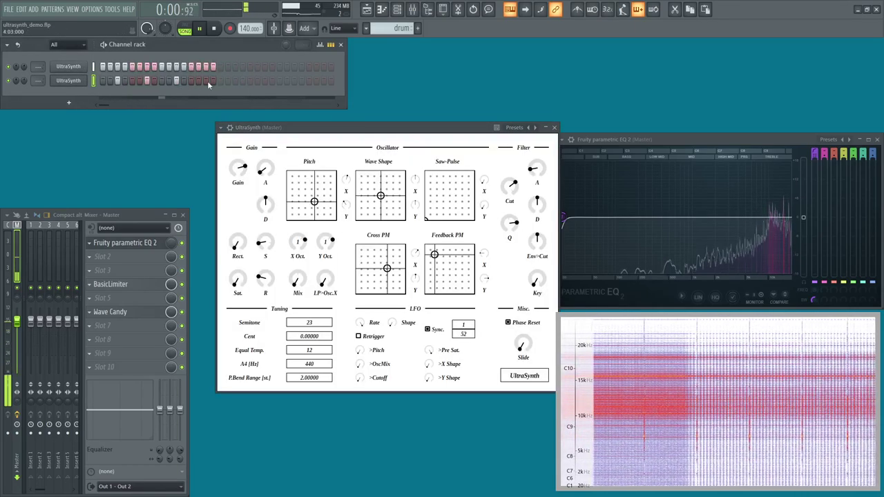
# - Set gain decay to about 0.79 s with minimum sustain, and move the Cross PM and Feedback PM points closer to their pad centers
pyautogui.scroll(-4, 265, 202)
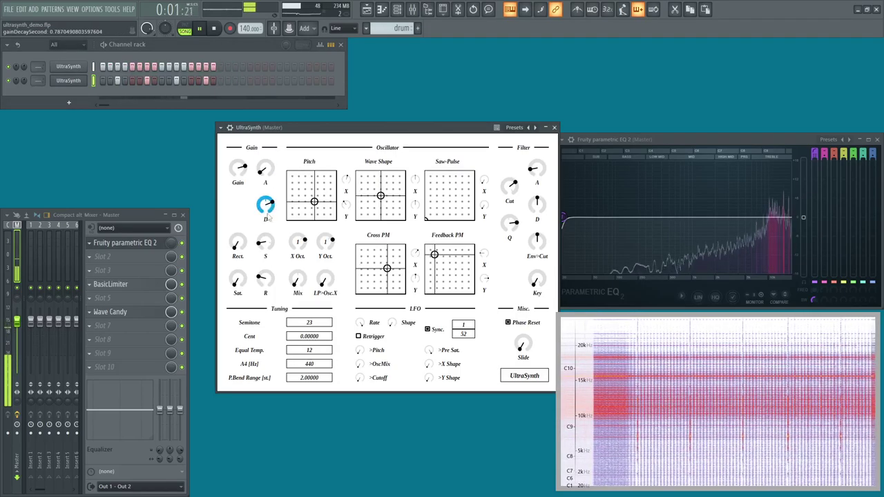
pyautogui.moveTo(266, 243); pyautogui.dragTo(286, 284)
pyautogui.click(381, 275)
pyautogui.moveTo(434, 266); pyautogui.dragTo(436, 275)
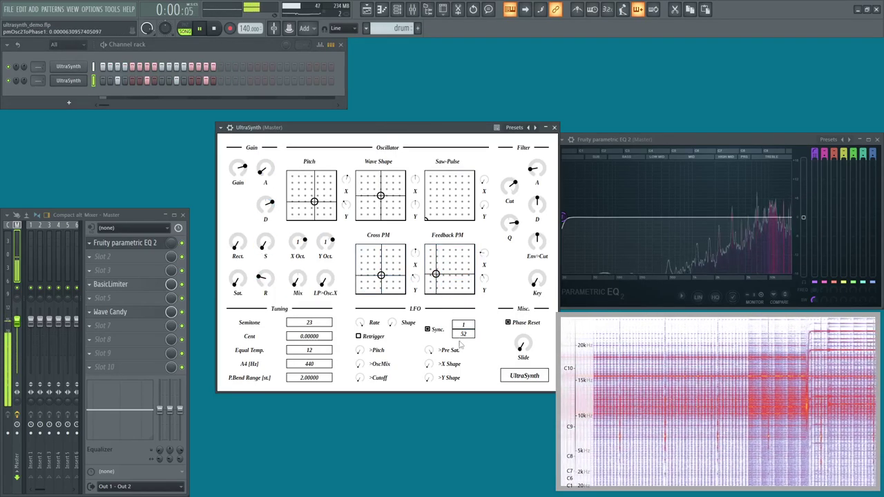
# - Set the LFO sync's lower value to 65 and raise the LFO rate to about 20.9
pyautogui.moveTo(465, 337); pyautogui.dragTo(466, 343)
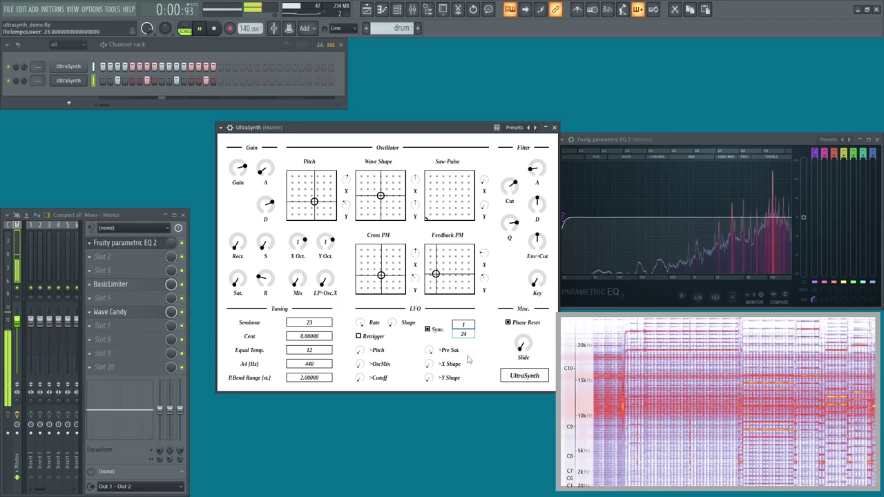
pyautogui.moveTo(464, 334); pyautogui.dragTo(469, 350)
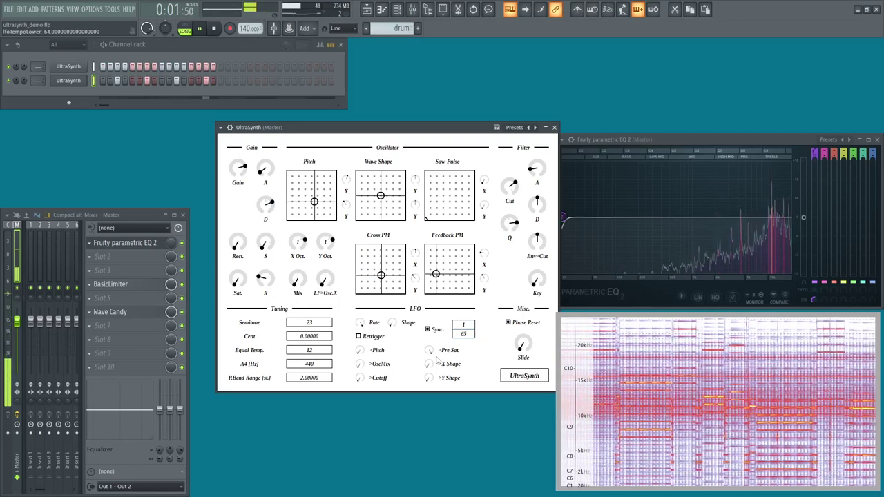
pyautogui.moveTo(360, 323); pyautogui.dragTo(371, 350)
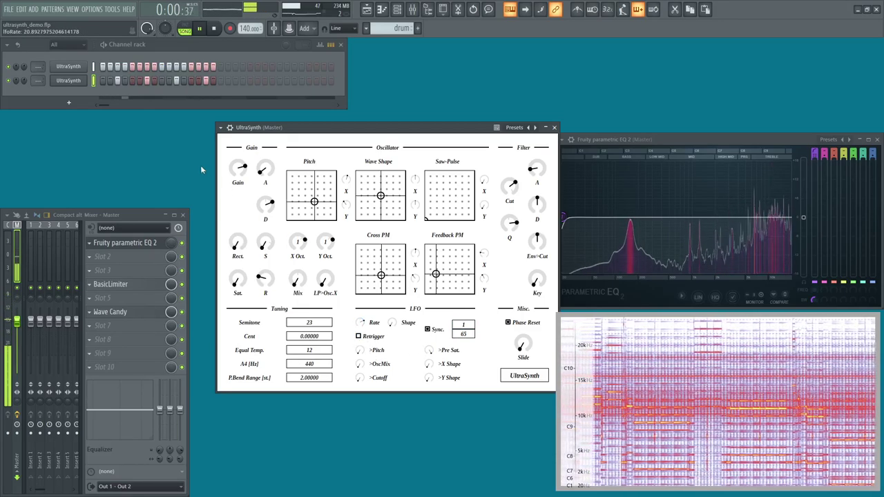
# - Open the second UltraSynth channel in the piano roll, lengthen its C5 notes to one full step each, and stop playback
pyautogui.rightClick(92, 80)
pyautogui.click(117, 83)
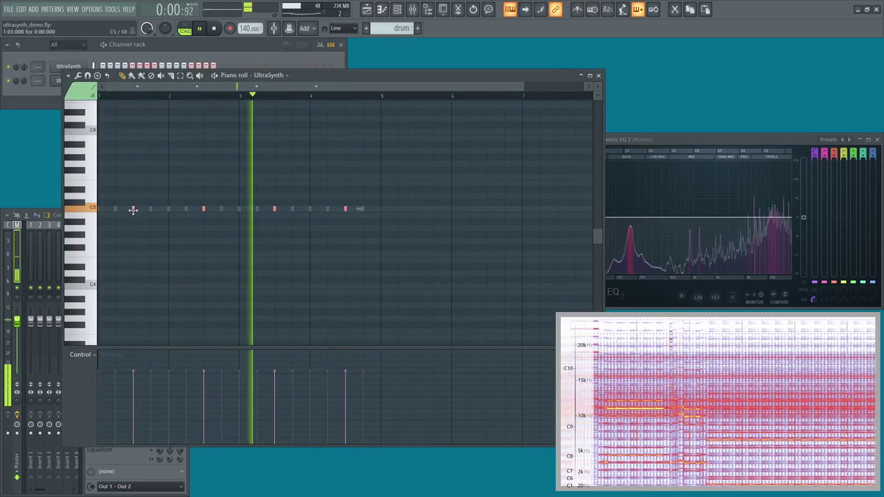
pyautogui.moveTo(135, 210); pyautogui.dragTo(151, 211)
pyautogui.hotkey('ctrl', 'd')
pyautogui.press('space')
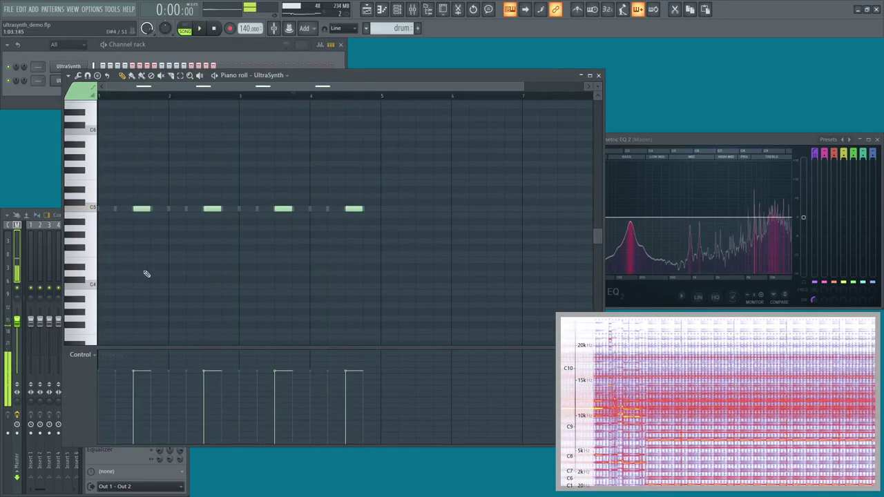
# - Add one-step C4 notes at steps 1, 6, 9 and 14, and resume playback
pyautogui.click(107, 286)
pyautogui.click(194, 286)
pyautogui.click(247, 286)
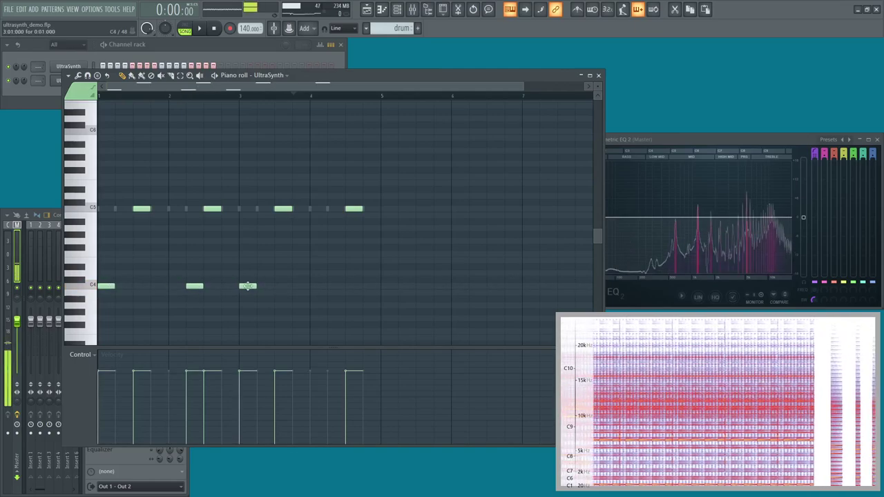
pyautogui.click(326, 286)
pyautogui.press('space')
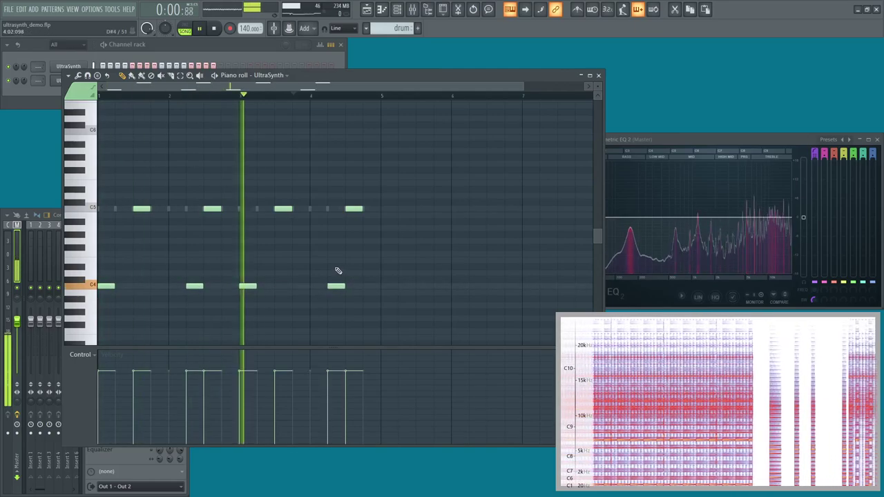
# - Duplicate all notes one step later and five semitones higher, onto F4 and F5, and play the pattern
pyautogui.hotkey('ctrl', 'a')
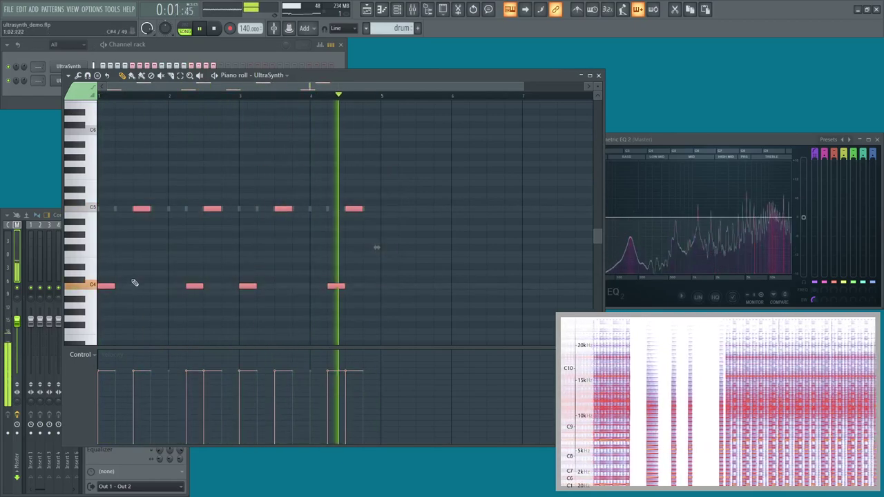
pyautogui.hotkey('ctrl', 'b')
pyautogui.press('space')
pyautogui.moveTo(385, 288); pyautogui.dragTo(126, 256)
pyautogui.keyDown('ctrl'); pyautogui.click(407, 187); pyautogui.keyUp('ctrl')
pyautogui.press('space')
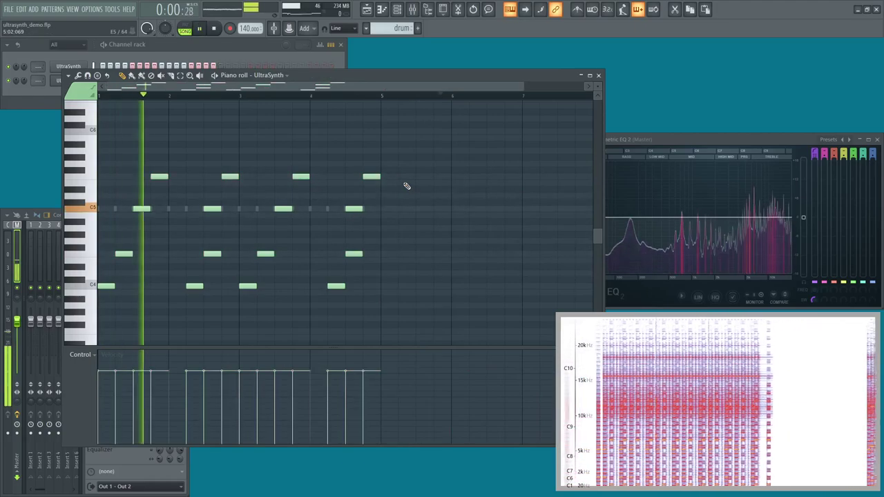
# - Delete the F4 notes at steps 7 and 15 and close the piano roll
pyautogui.keyDown('ctrl'); pyautogui.keyDown('shift'); pyautogui.click(354, 254); pyautogui.keyUp('shift'); pyautogui.keyUp('ctrl')
pyautogui.keyDown('ctrl'); pyautogui.keyDown('shift'); pyautogui.click(210, 253); pyautogui.keyUp('shift'); pyautogui.keyUp('ctrl')
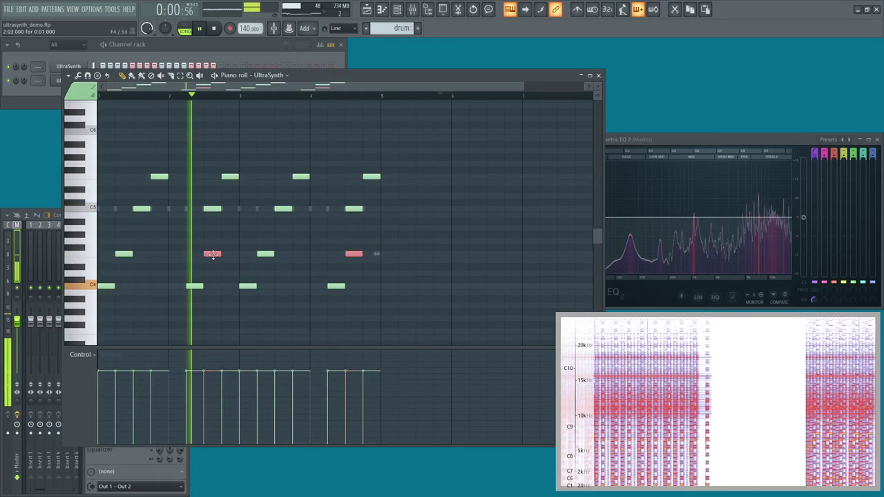
pyautogui.press('Delete')
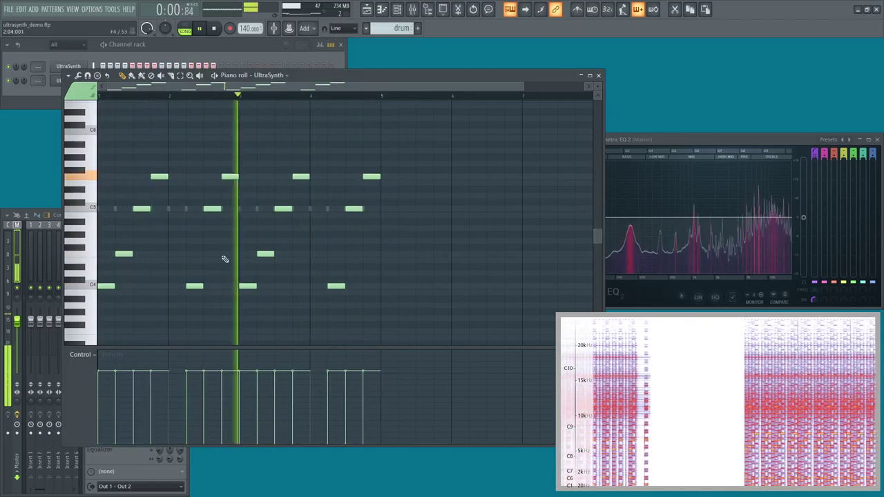
pyautogui.click(599, 76)
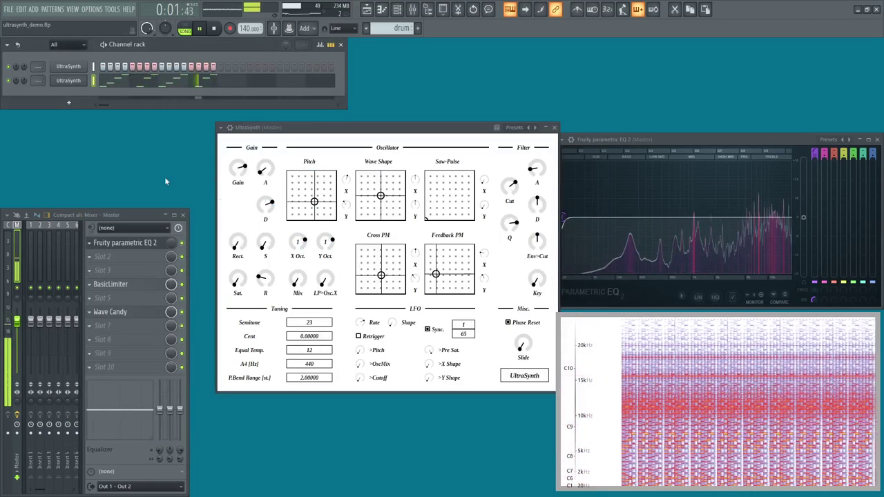
# - Clone the second UltraSynth channel and activate steps 3, 7, 11 and 15 in the new clone
pyautogui.rightClick(69, 80)
pyautogui.click(125, 177)
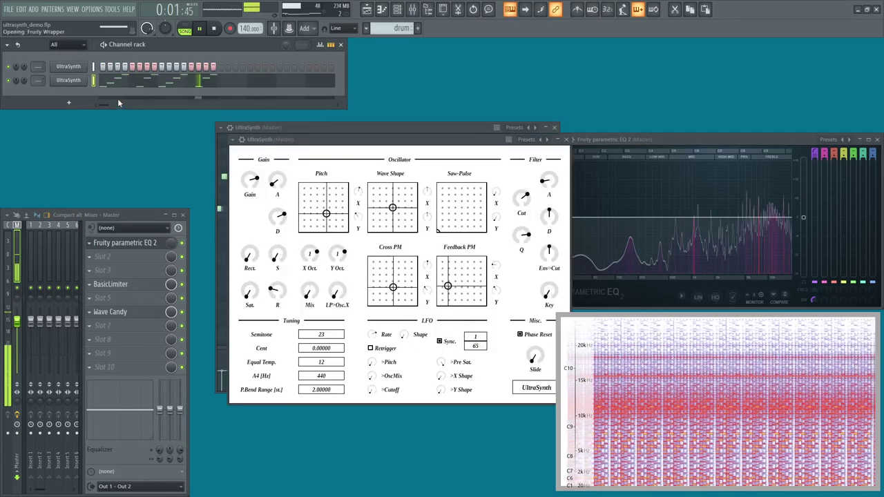
pyautogui.click(206, 94)
# - Lower the second channel's volume, and set the third channel's LFO to a lower sync value of 80 and a rate of about 265.5
pyautogui.moveTo(24, 80); pyautogui.dragTo(24, 104)
pyautogui.click(72, 96)
pyautogui.click(72, 95)
pyautogui.scroll(2, 483, 347)
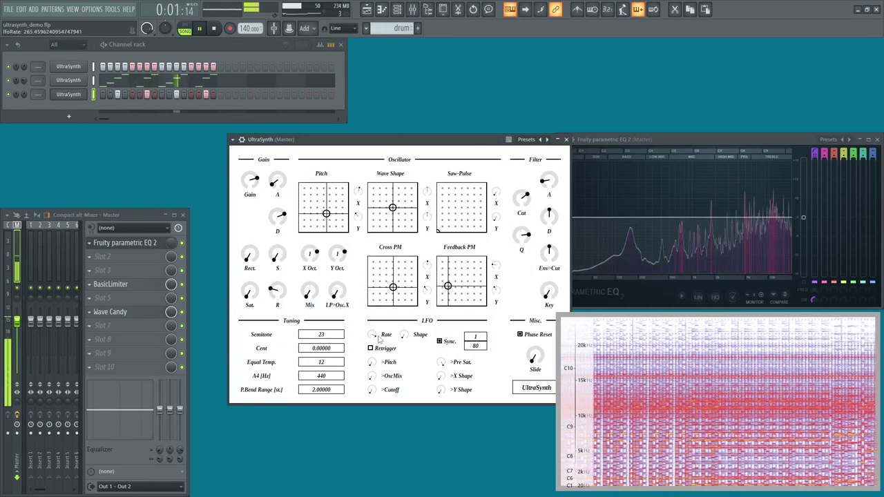
# - Reset the Pitch point to its center and set X Oct. to 2 and Y Oct. to 0
pyautogui.moveTo(326, 212); pyautogui.dragTo(314, 214)
pyautogui.keyDown('ctrl'); pyautogui.click(358, 193); pyautogui.keyUp('ctrl')
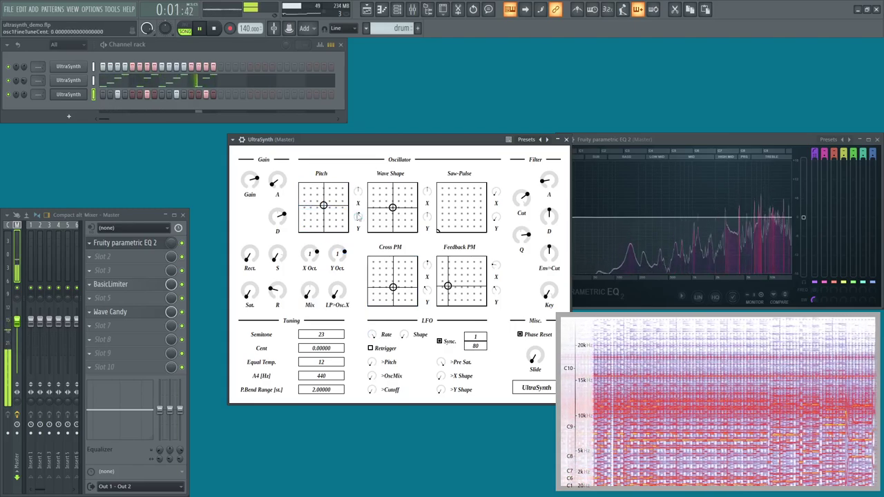
pyautogui.keyDown('ctrl'); pyautogui.click(337, 256); pyautogui.keyUp('ctrl')
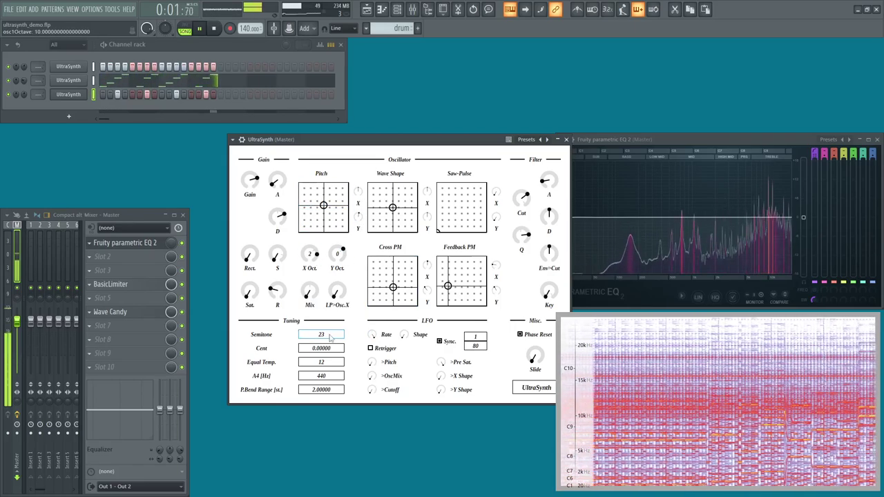
# - Move the Cross PM point to the pad's upper-left area and raise the LFO sync's lower value to 94
pyautogui.moveTo(392, 287); pyautogui.dragTo(381, 271)
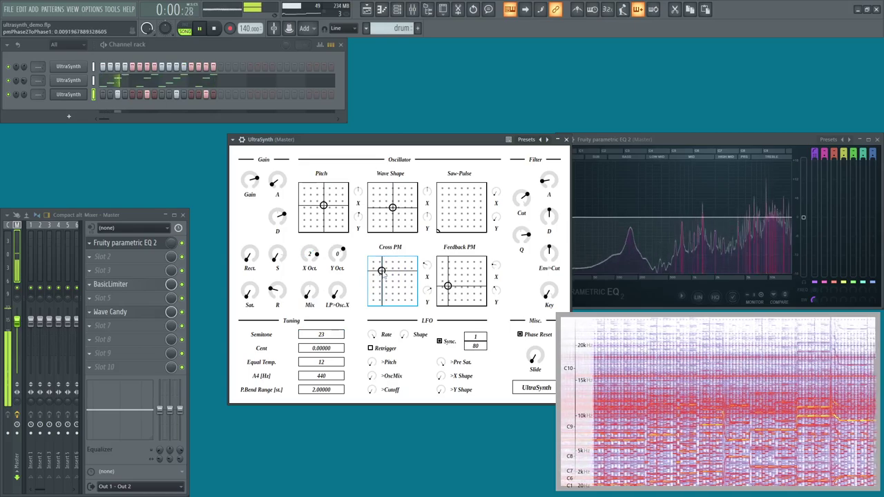
pyautogui.scroll(6, 480, 342)
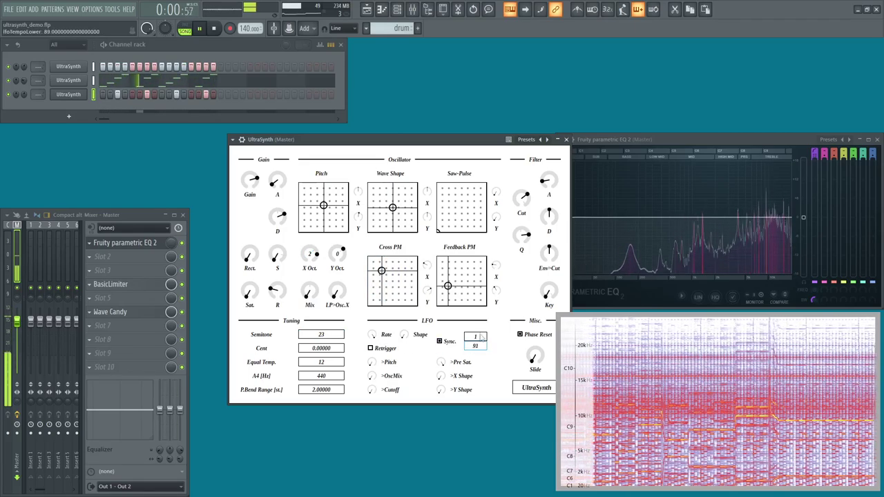
# - Place the Saw-Pulse point in its upper-right corner and the Wave Shape point above and slightly right of center
pyautogui.moveTo(446, 228); pyautogui.dragTo(486, 183)
pyautogui.moveTo(393, 207); pyautogui.dragTo(399, 193)
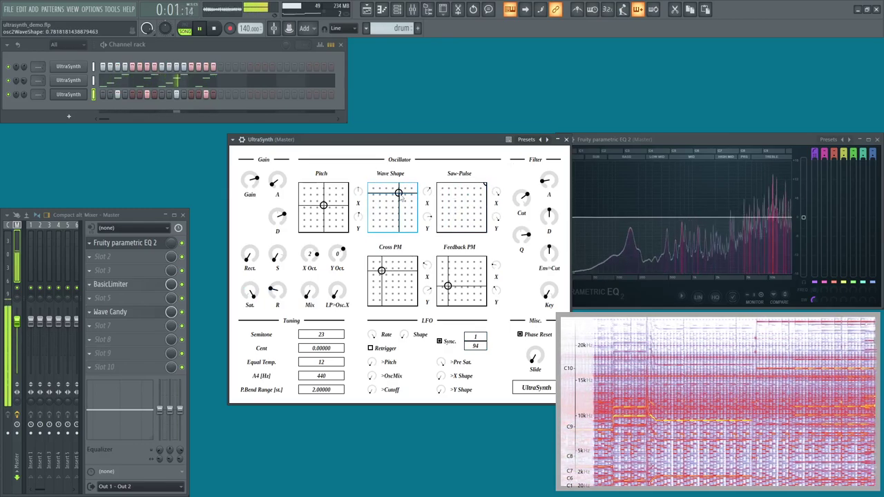
# - Move the Feedback PM point below its pad's center and place the Cross PM point above and left of center
pyautogui.moveTo(448, 286); pyautogui.dragTo(456, 294)
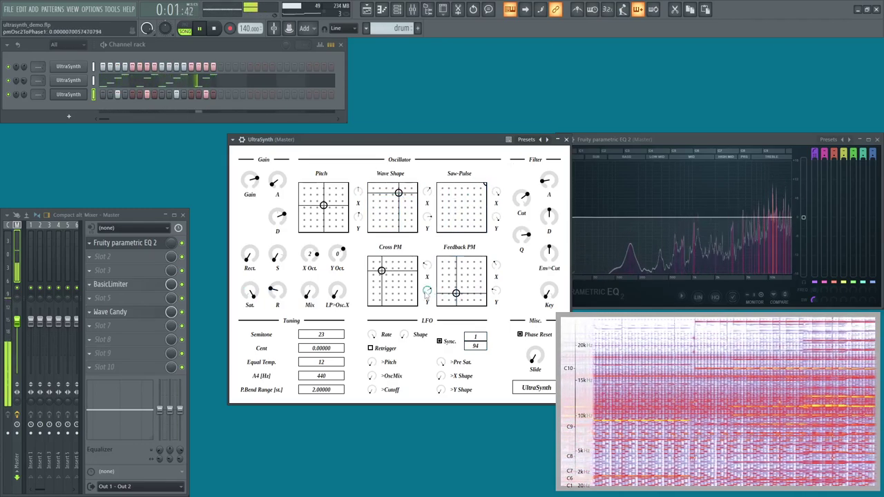
pyautogui.moveTo(382, 283); pyautogui.dragTo(384, 287)
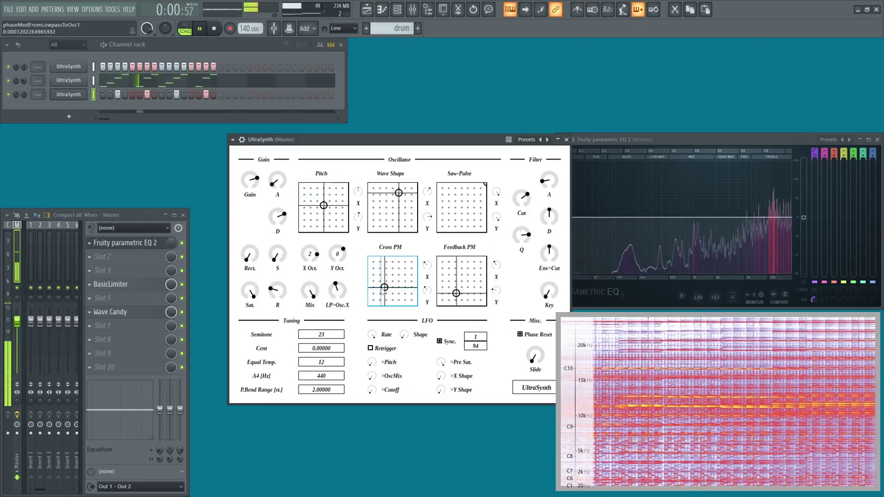
pyautogui.moveTo(384, 287); pyautogui.dragTo(380, 272)
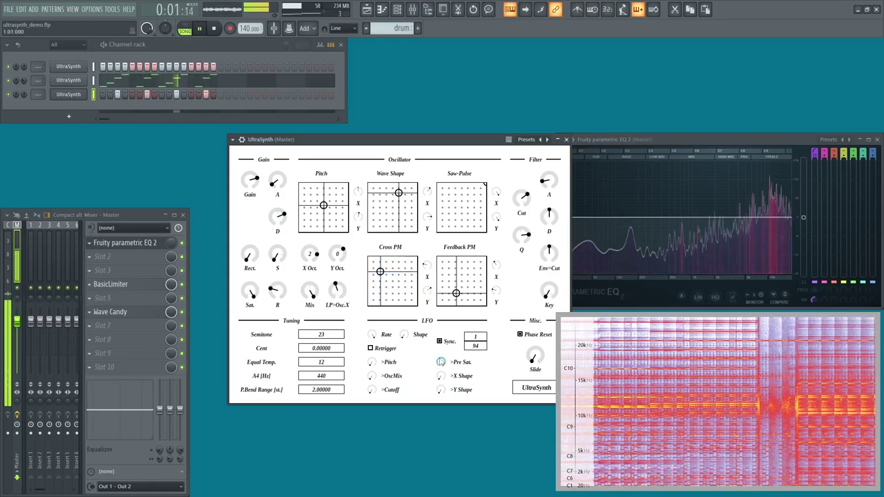
# - Set the LFO sync's lower value to 112 and shorten the gain decay to about 0.24 s
pyautogui.moveTo(475, 345); pyautogui.dragTo(475, 316)
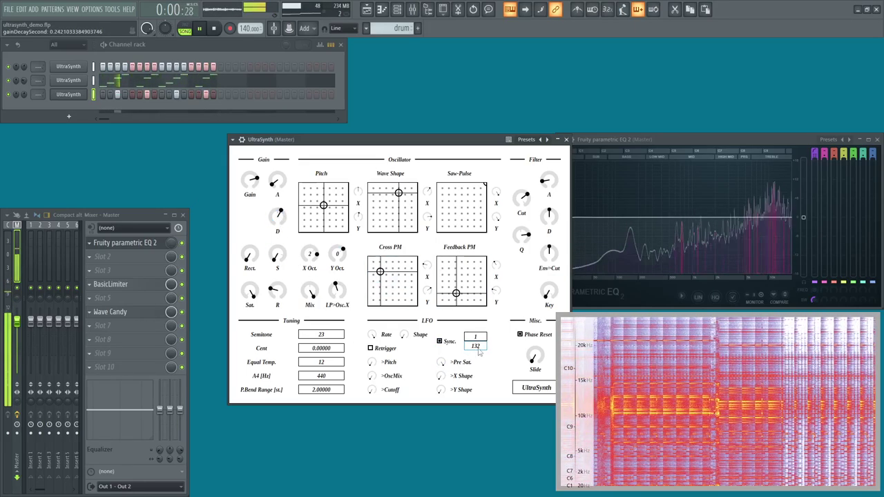
pyautogui.moveTo(477, 351); pyautogui.dragTo(483, 372)
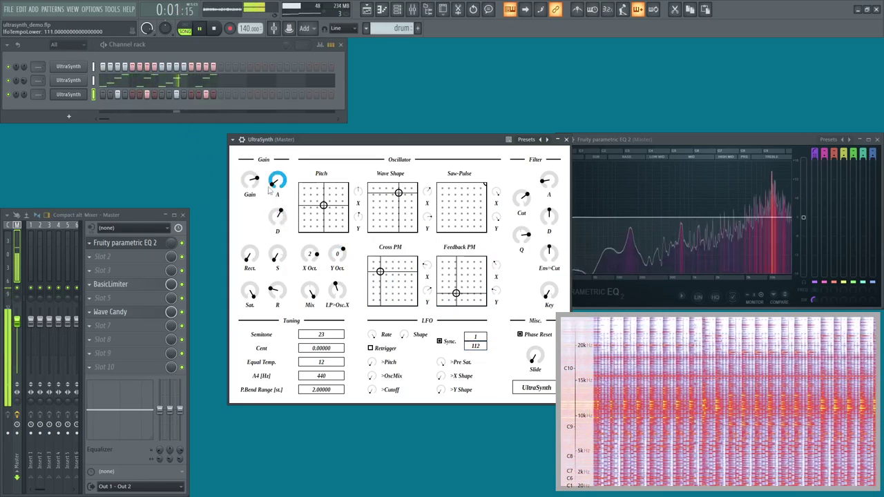
# - Clone the third UltraSynth channel and activate steps 5 and 13 in the fourth channel
pyautogui.rightClick(77, 96)
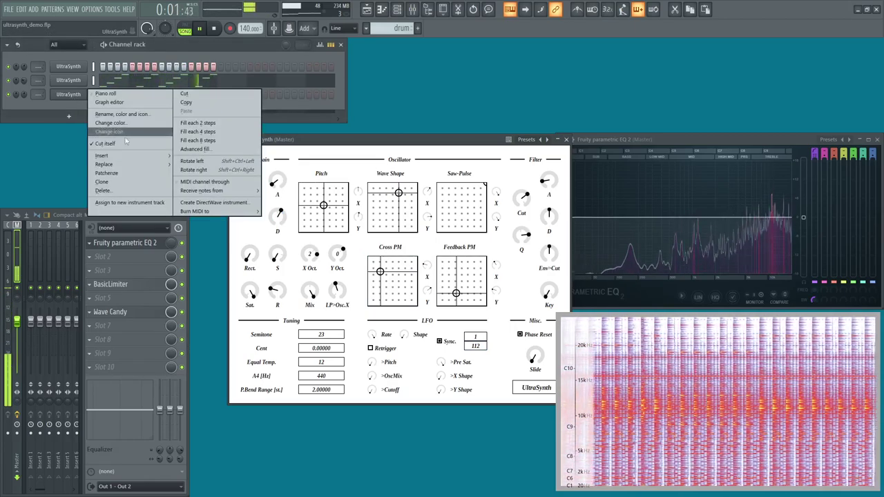
pyautogui.click(130, 182)
pyautogui.click(191, 110)
pyautogui.click(78, 110)
# - Move the fourth channel's Cross PM point to the pad's lower-left area and its Feedback PM point just above center
pyautogui.moveTo(394, 293); pyautogui.dragTo(397, 304)
pyautogui.moveTo(477, 308); pyautogui.dragTo(475, 287)
# - Raise the filter cutoff to maximum with Q about 3.99, and set the output gain to about 2.70
pyautogui.moveTo(538, 210); pyautogui.dragTo(540, 175)
pyautogui.moveTo(536, 248); pyautogui.dragTo(535, 259)
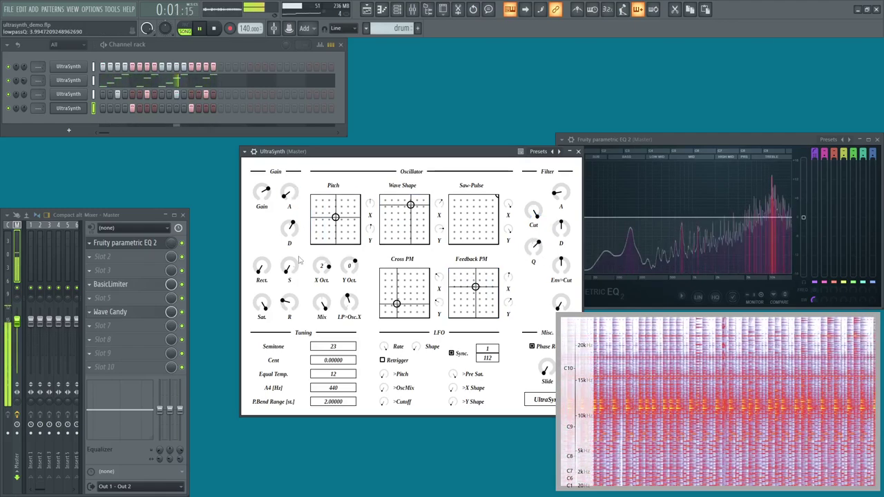
pyautogui.moveTo(262, 193); pyautogui.dragTo(262, 187)
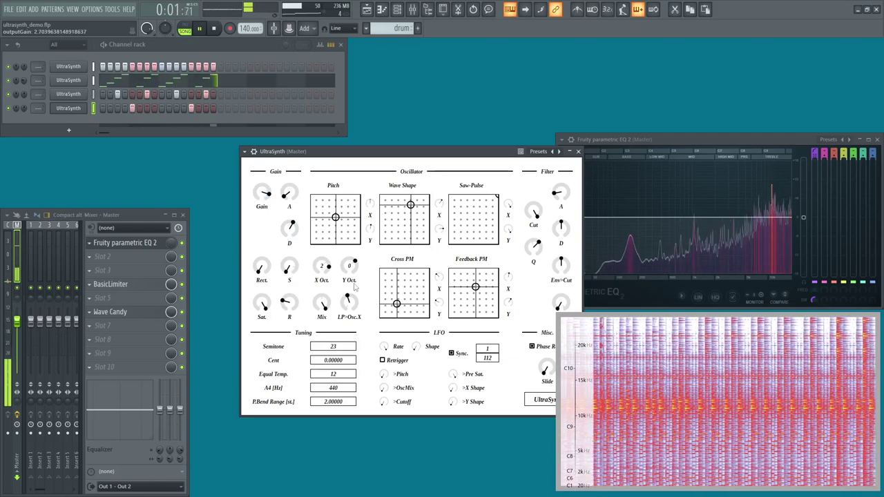
# - Set the fourth channel's Y Oct. to 2 with Mix centered, and move its Cross PM point to the pad's bottom center
pyautogui.moveTo(440, 304); pyautogui.dragTo(450, 333)
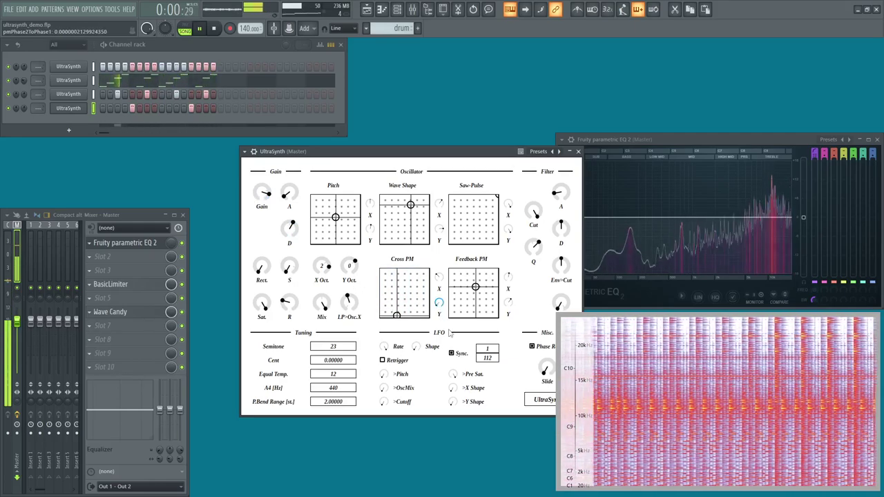
pyautogui.moveTo(349, 268); pyautogui.dragTo(349, 259)
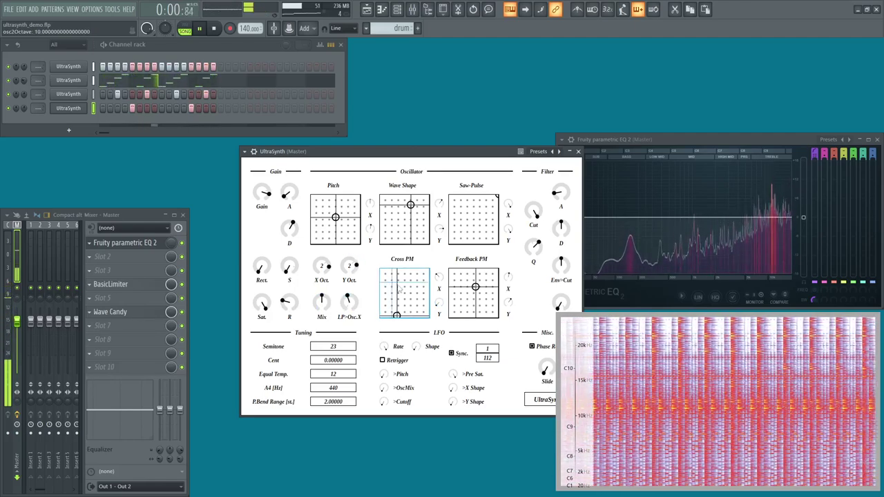
pyautogui.moveTo(439, 278); pyautogui.dragTo(431, 262)
# - Raise the Feedback PM X amount to about 0.024, then increase the output gain with a gain decay of about 0.23 s
pyautogui.moveTo(509, 304); pyautogui.dragTo(522, 327)
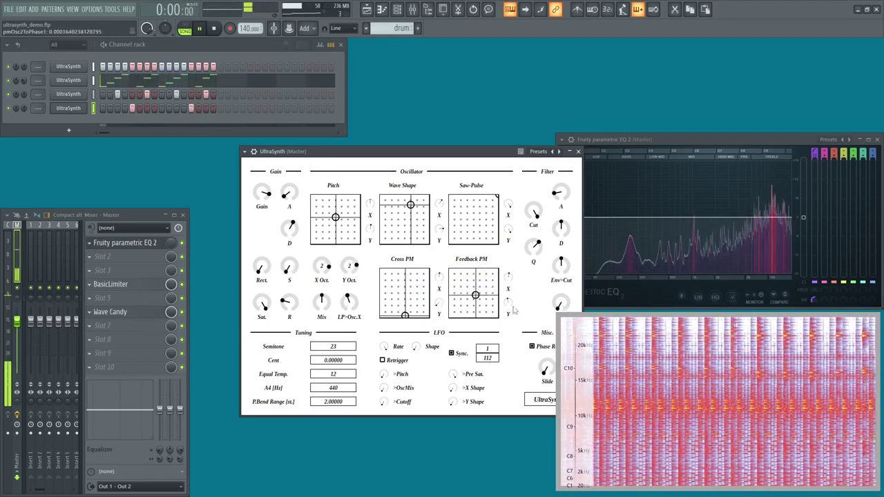
pyautogui.hotkey('ctrl', 'z')
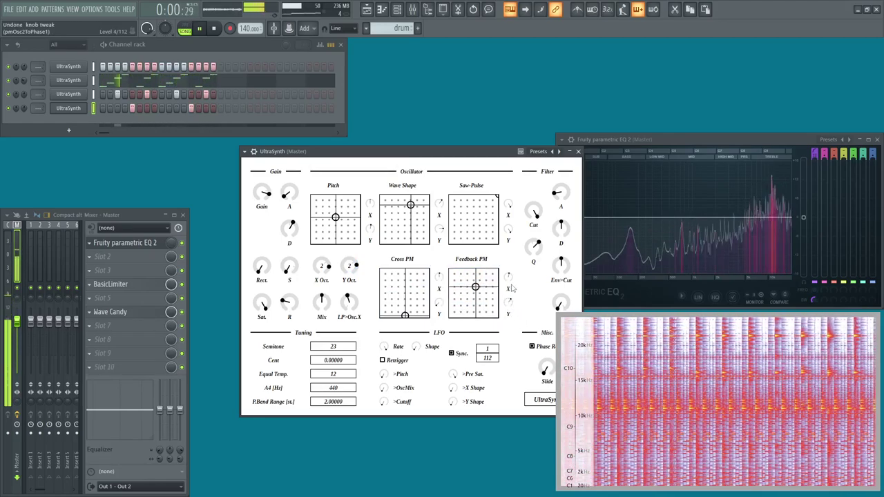
pyautogui.moveTo(509, 279); pyautogui.dragTo(514, 256)
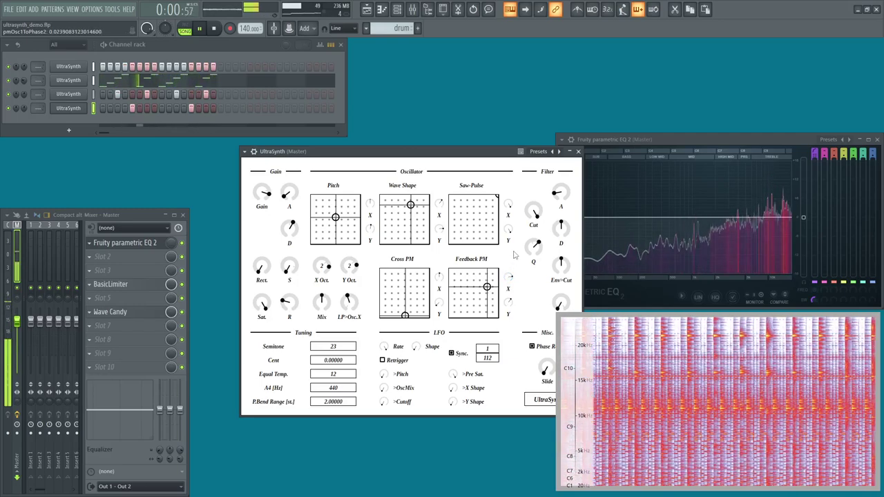
pyautogui.moveTo(262, 193); pyautogui.dragTo(263, 178)
pyautogui.moveTo(290, 229); pyautogui.dragTo(294, 236)
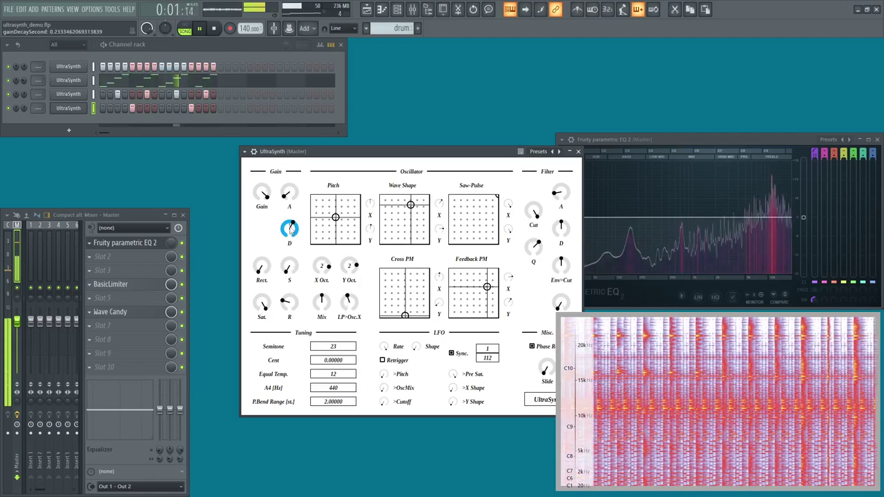
# - Clone the fourth UltraSynth channel and reload the plugin in the fifth channel to start from its default sound
pyautogui.rightClick(80, 108)
pyautogui.click(102, 196)
pyautogui.click(68, 121)
pyautogui.click(69, 122)
pyautogui.click(281, 178)
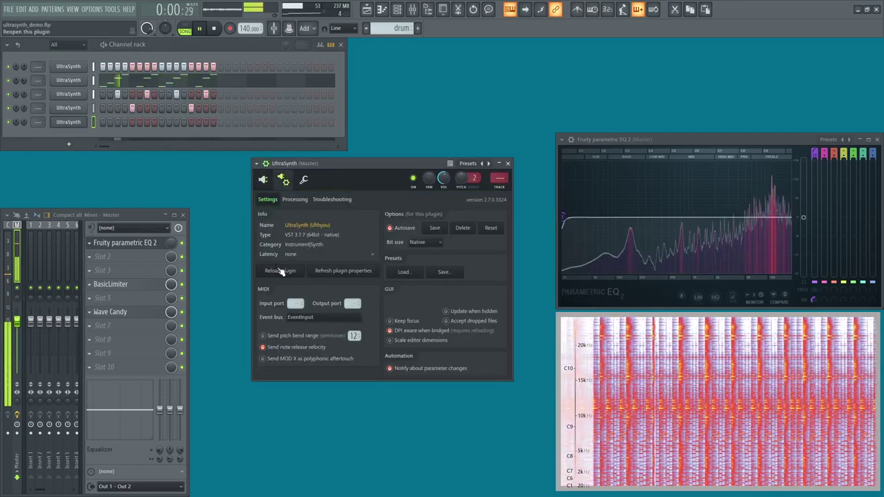
pyautogui.click(279, 268)
pyautogui.click(264, 181)
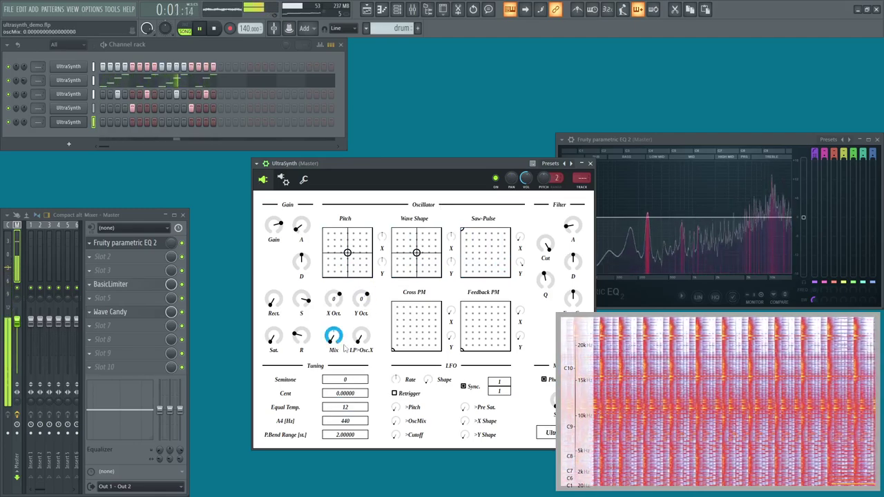
# - Shape a low sound in the fifth channel with Mix at maximum, Y Oct. at -3 and a lowered filter cutoff
pyautogui.moveTo(369, 311); pyautogui.dragTo(371, 319)
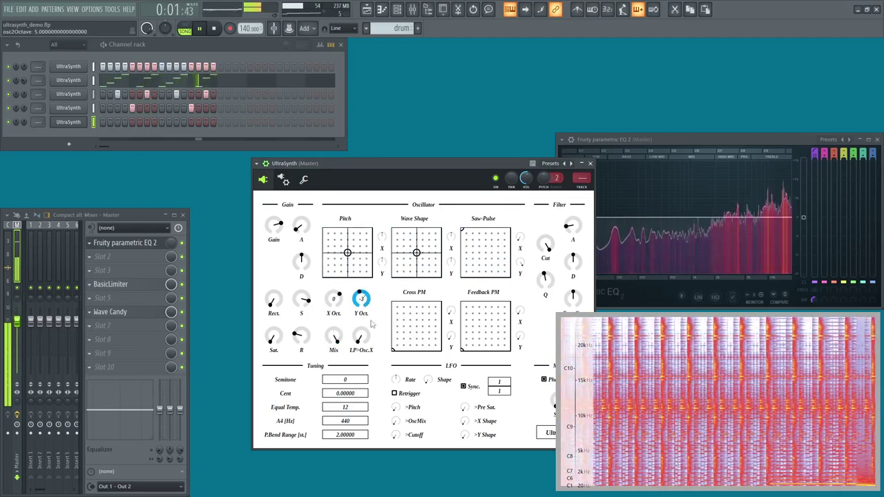
pyautogui.moveTo(547, 244); pyautogui.dragTo(552, 293)
pyautogui.moveTo(463, 164); pyautogui.dragTo(419, 173)
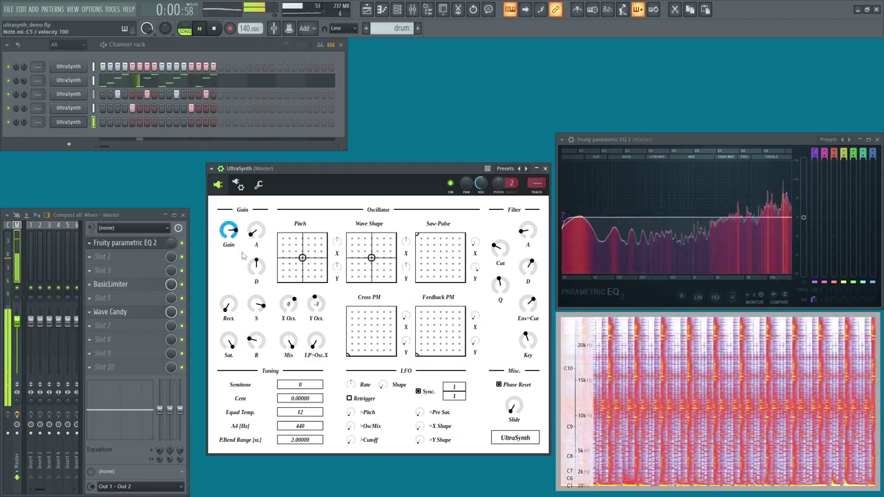
# - Open the fifth channel's piano roll and enter C4 notes on steps 3, 7, 11 and 15
pyautogui.rightClick(81, 119)
pyautogui.click(103, 122)
pyautogui.click(136, 228)
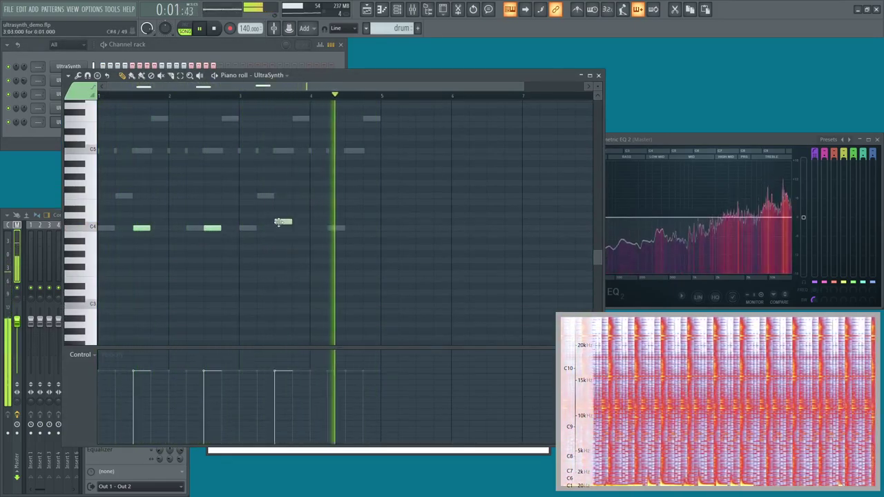
pyautogui.click(284, 229)
pyautogui.click(349, 228)
# - Rearrange the notes into G4 on steps 3 and 11 and C4 on steps 1, 4, 7, 9, 12 and 15, and play the pattern
pyautogui.scroll(3, 99, 288)
pyautogui.moveTo(398, 210)
pyautogui.mouseDown()
pyautogui.moveTo(99, 286)
pyautogui.moveTo(142, 257)
pyautogui.moveTo(146, 207)
pyautogui.moveTo(161, 235)
pyautogui.moveTo(155, 243)
pyautogui.moveTo(297, 242)
pyautogui.moveTo(116, 286)
pyautogui.mouseUp()
pyautogui.press('space')
pyautogui.hotkey('ctrl', 'd')
pyautogui.click(156, 287)
pyautogui.rightClick(181, 286)
pyautogui.moveTo(215, 240); pyautogui.dragTo(215, 286)
pyautogui.moveTo(354, 241); pyautogui.dragTo(301, 288)
pyautogui.press('space')
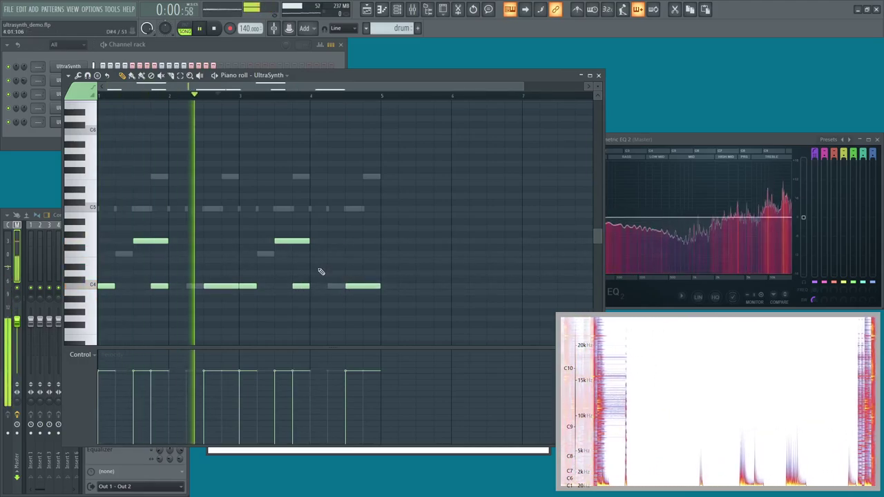
# - Move the two-step C4 notes on steps 7 and 15 up to G4
pyautogui.keyDown('ctrl'); pyautogui.keyDown('shift'); pyautogui.click(214, 285); pyautogui.keyUp('shift'); pyautogui.keyUp('ctrl')
pyautogui.keyDown('ctrl'); pyautogui.keyDown('shift'); pyautogui.click(361, 286); pyautogui.keyUp('shift'); pyautogui.keyUp('ctrl')
pyautogui.moveTo(213, 287); pyautogui.dragTo(215, 241)
pyautogui.keyDown('ctrl'); pyautogui.click(235, 225); pyautogui.keyUp('ctrl')
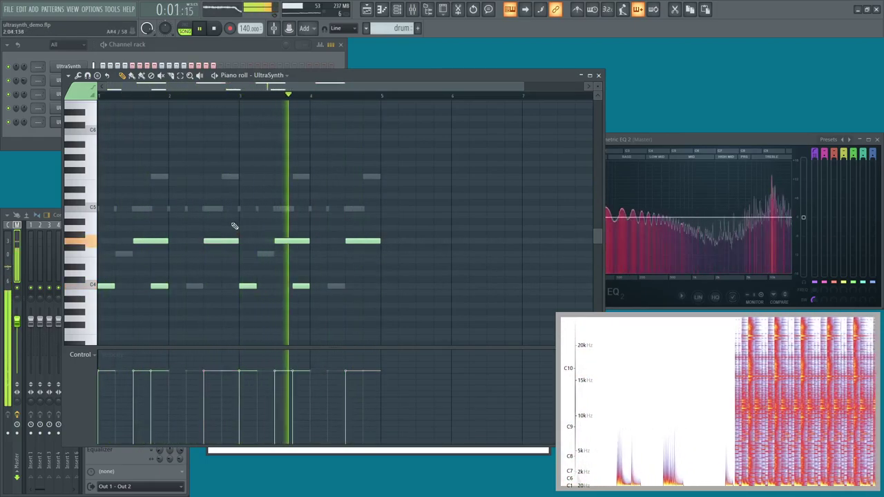
pyautogui.press('space')
# - Add two-step C4 notes on steps 6 and 14 and play the pattern
pyautogui.click(189, 286)
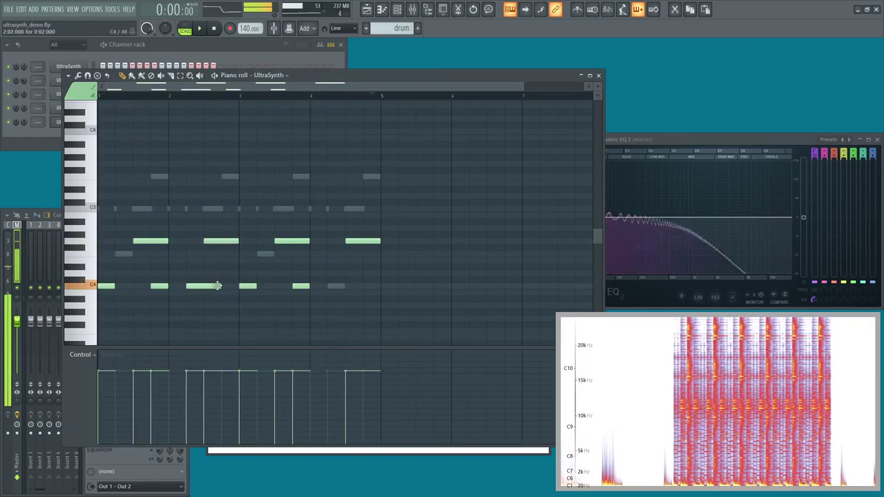
pyautogui.click(326, 287)
pyautogui.press('space')
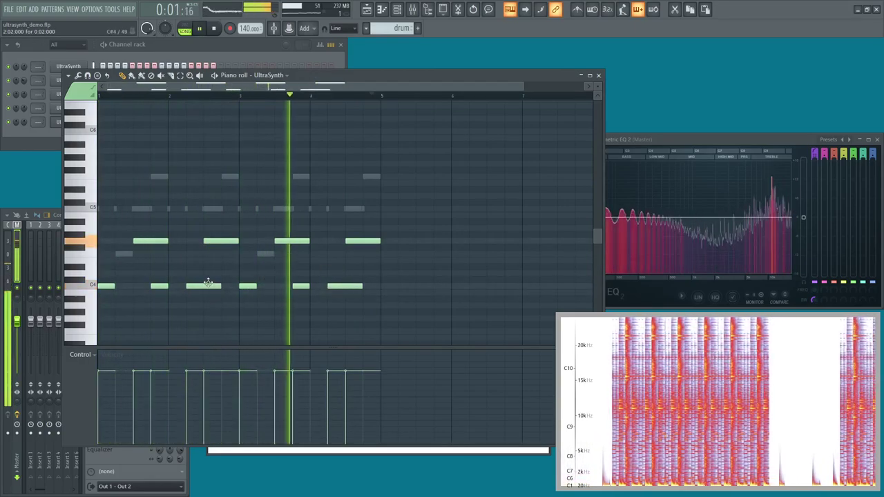
# - Delete all the C4 notes from the pattern, keeping only the G4 notes
pyautogui.rightClick(161, 287)
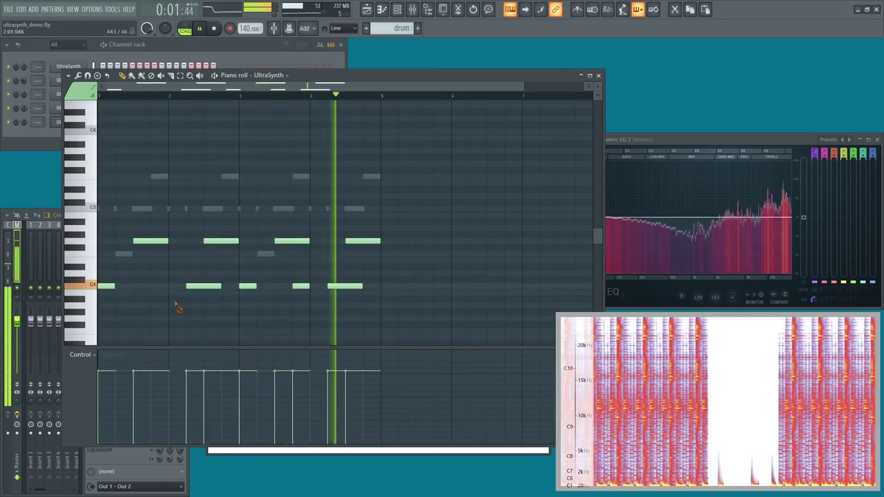
pyautogui.rightClick(243, 287)
pyautogui.rightClick(208, 286)
pyautogui.rightClick(297, 286)
pyautogui.rightClick(337, 287)
pyautogui.hotkey('ctrl', 'a')
pyautogui.rightClick(107, 286)
# - Copy the G4 notes down to C4 on steps 1, 5, 9 and 13, and delete the G4 originals
pyautogui.press('space')
pyautogui.click(351, 226)
pyautogui.hotkey('ctrl', 'a')
pyautogui.moveTo(158, 242); pyautogui.dragTo(128, 284)
pyautogui.press('space')
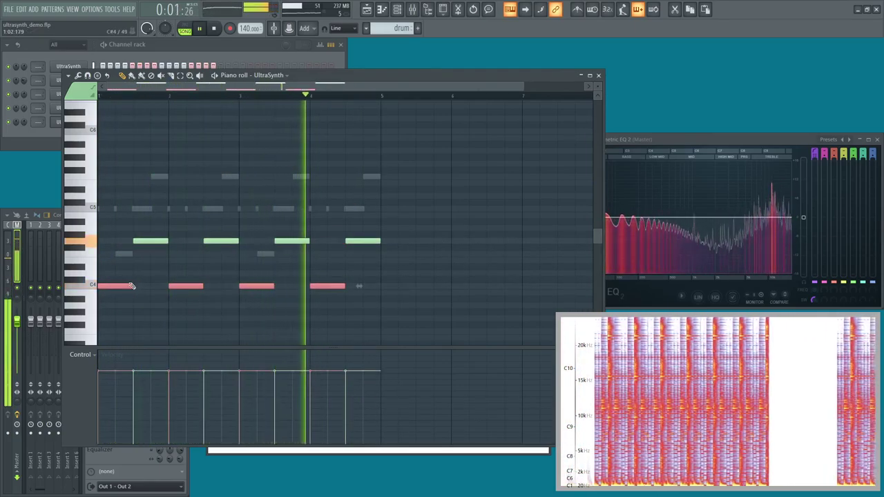
pyautogui.click(309, 272)
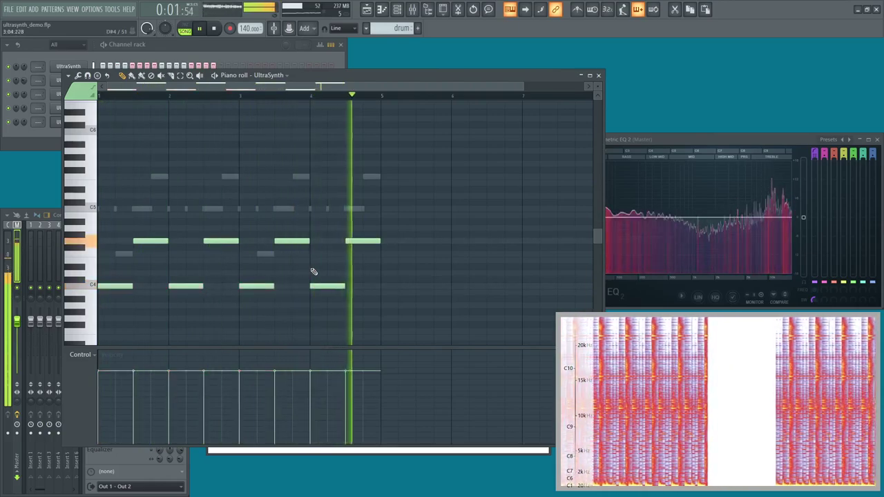
pyautogui.moveTo(407, 222); pyautogui.dragTo(148, 247)
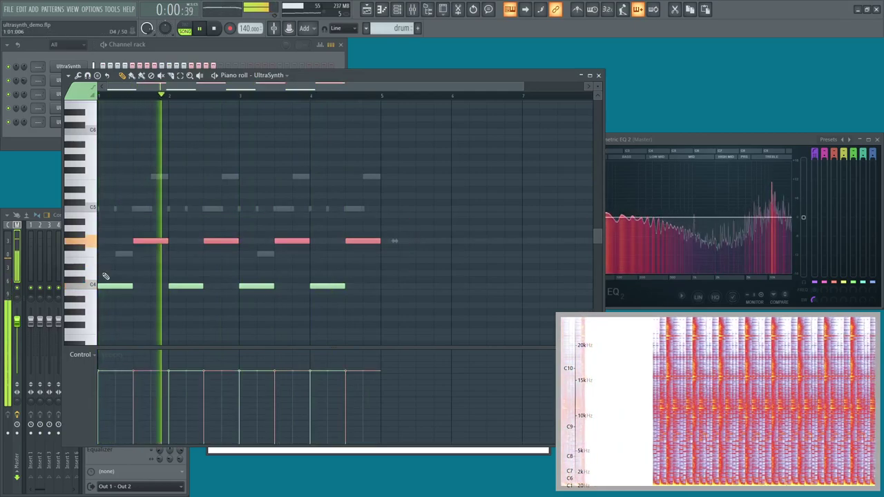
pyautogui.press('Delete')
# - Rearrange and add two-step C4 notes so they start on steps 1, 4, 7, 9, 12 and 15, and play the pattern
pyautogui.press('space')
pyautogui.moveTo(182, 288); pyautogui.dragTo(171, 286)
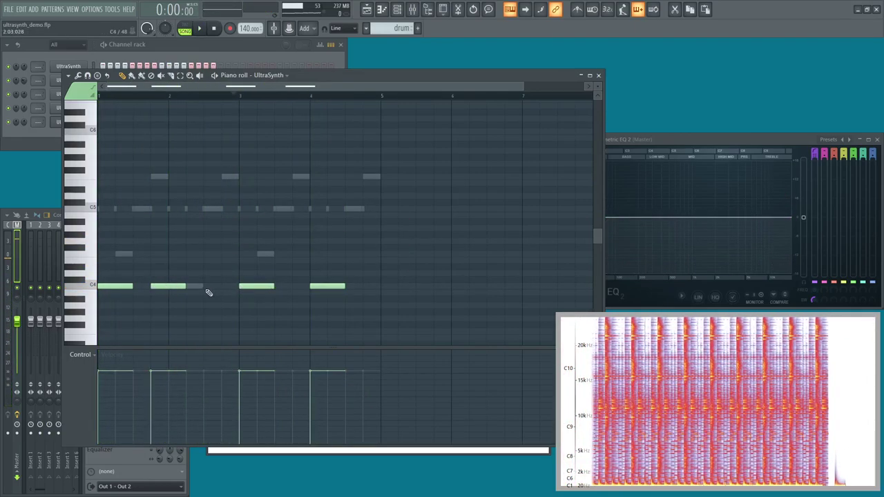
pyautogui.click(208, 287)
pyautogui.moveTo(333, 287); pyautogui.dragTo(314, 287)
pyautogui.click(349, 287)
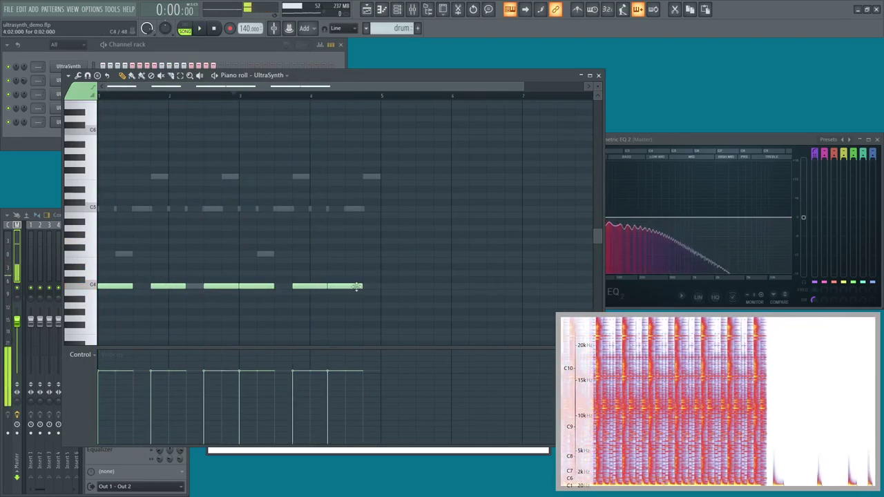
pyautogui.press('space')
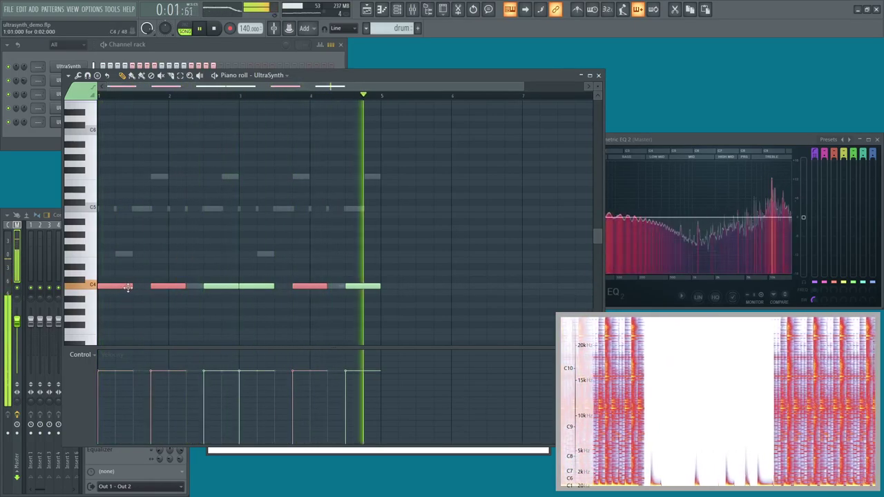
# - Lengthen the C4 notes that leave gaps so all six run back to back across the 16 steps
pyautogui.moveTo(139, 288); pyautogui.dragTo(149, 288)
pyautogui.click(43, 138)
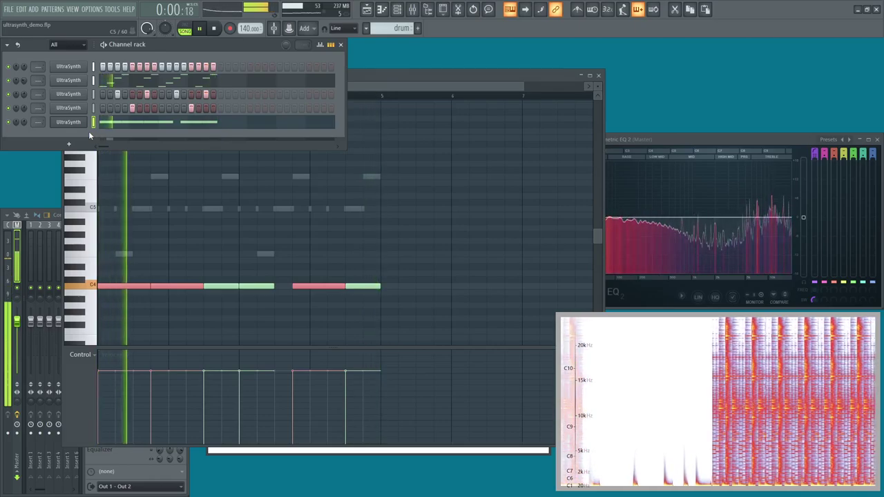
pyautogui.click(291, 284)
pyautogui.moveTo(273, 286); pyautogui.dragTo(287, 288)
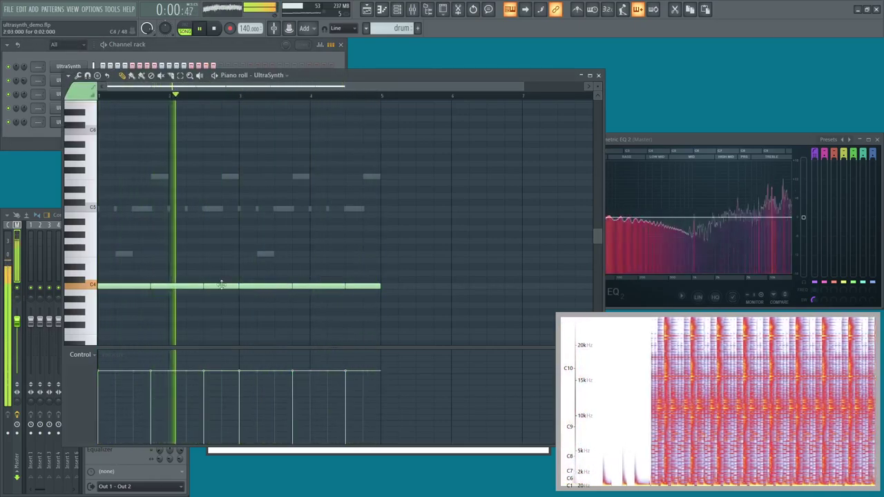
# - Set the fifth channel's filter Env>Cut to about 20.5 and its Q to about 2.14
pyautogui.click(53, 133)
pyautogui.click(68, 122)
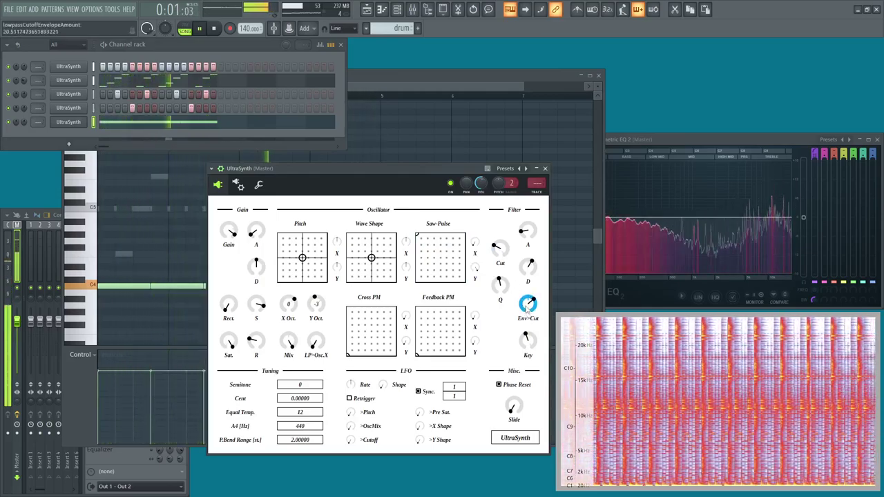
pyautogui.moveTo(495, 253); pyautogui.dragTo(495, 248)
pyautogui.moveTo(507, 302); pyautogui.dragTo(506, 315)
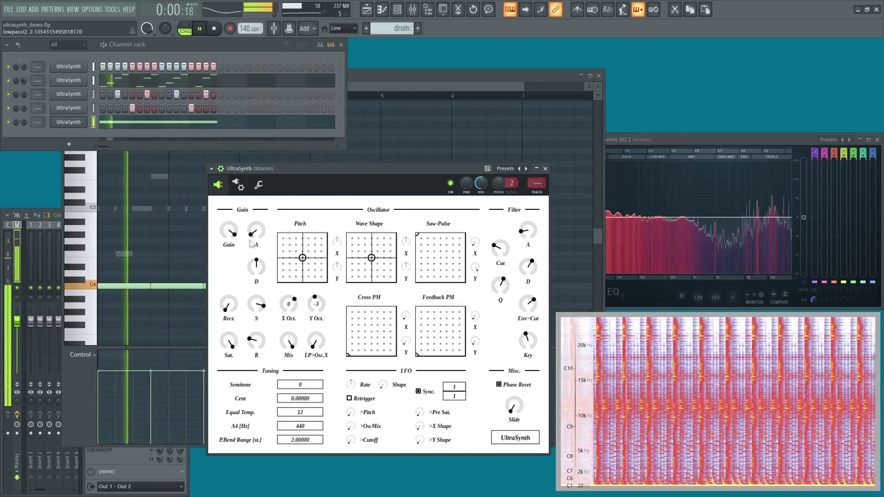
# - Try transposing all the fifth channel's notes from C4 up to A4, and undo the move
pyautogui.click(167, 257)
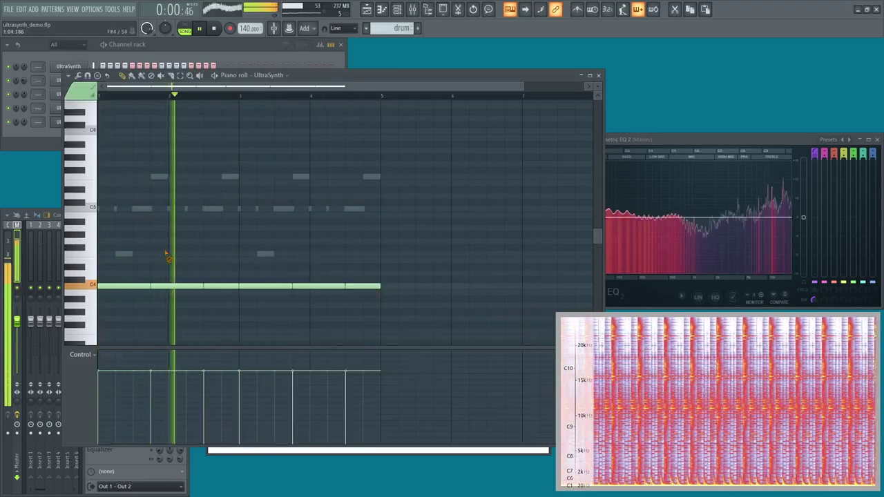
pyautogui.hotkey('ctrl', 'a')
pyautogui.moveTo(124, 286); pyautogui.dragTo(109, 230)
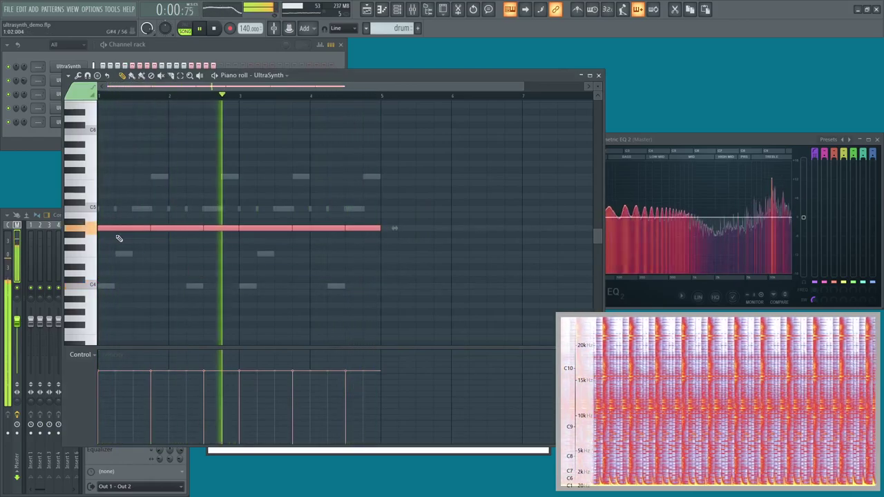
pyautogui.hotkey('ctrl', 'z')
# - Close the fifth channel's synth window and its piano roll
pyautogui.click(46, 127)
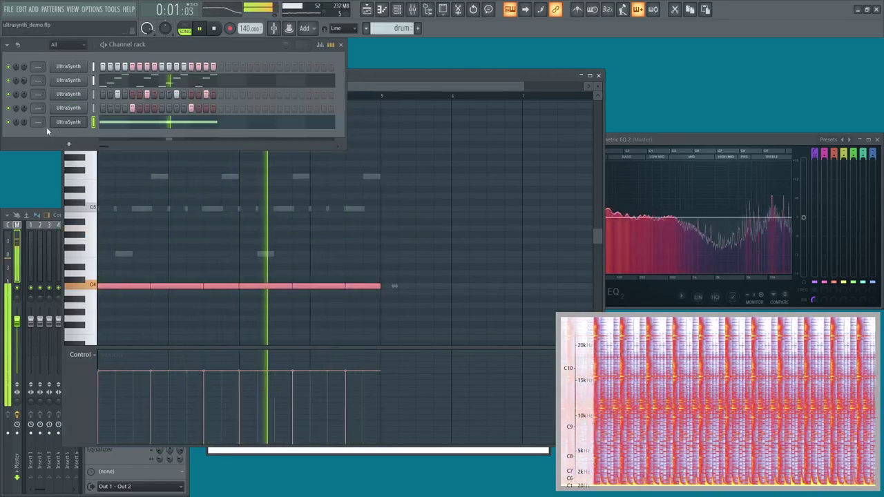
pyautogui.click(68, 122)
pyautogui.moveTo(324, 355); pyautogui.dragTo(301, 385)
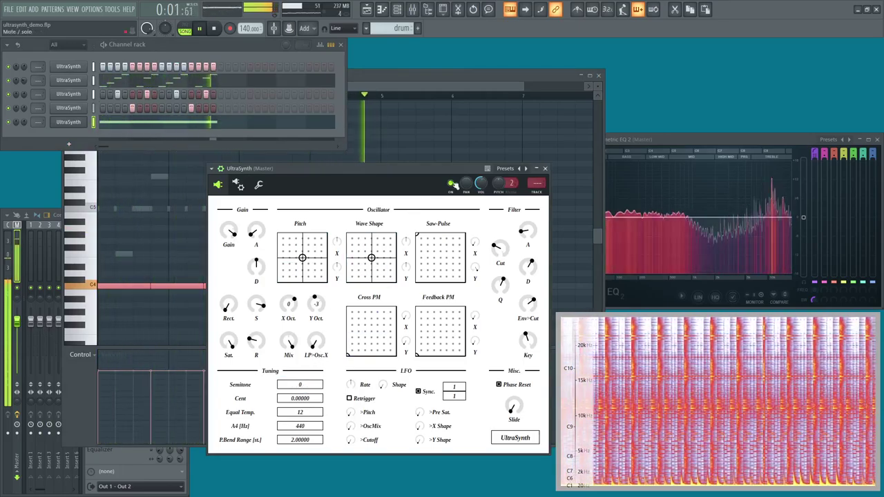
pyautogui.click(545, 169)
pyautogui.click(599, 75)
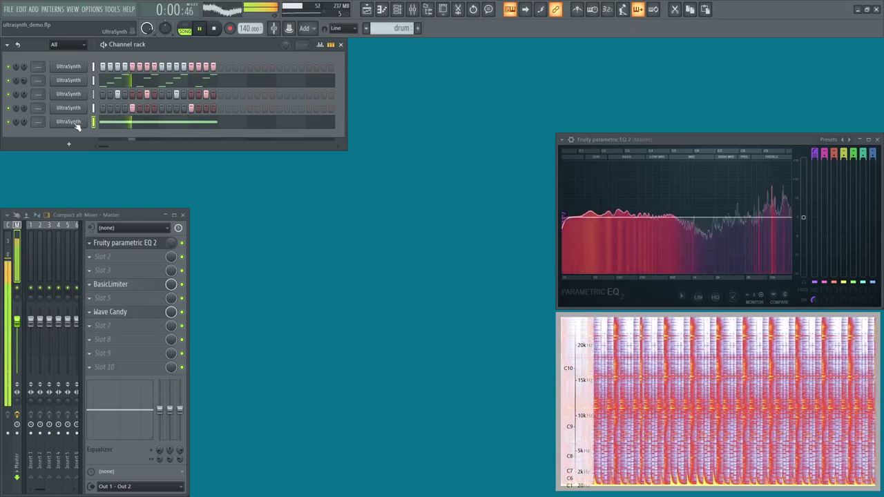
# - Clone the fifth UltraSynth channel and activate steps 1 and 7 in the sixth channel
pyautogui.rightClick(78, 125)
pyautogui.click(114, 210)
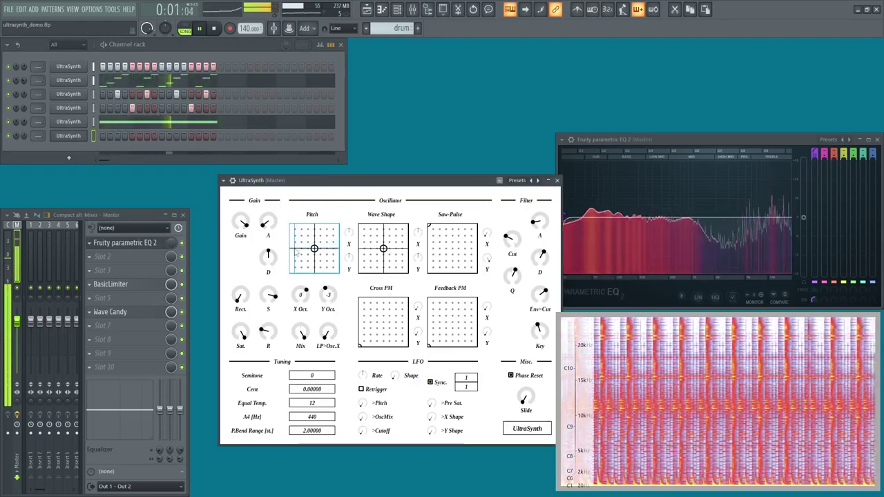
pyautogui.click(104, 136)
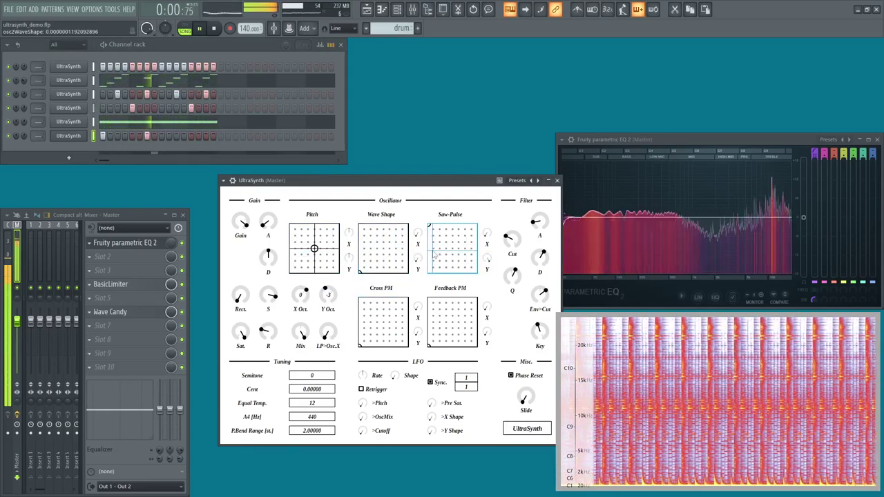
# - Reshape the sixth channel with Wave Shape at the pad's lower-left corner, Saw-Pulse Y at about 0.21 and gain sustain at minimum
pyautogui.moveTo(429, 236); pyautogui.dragTo(425, 264)
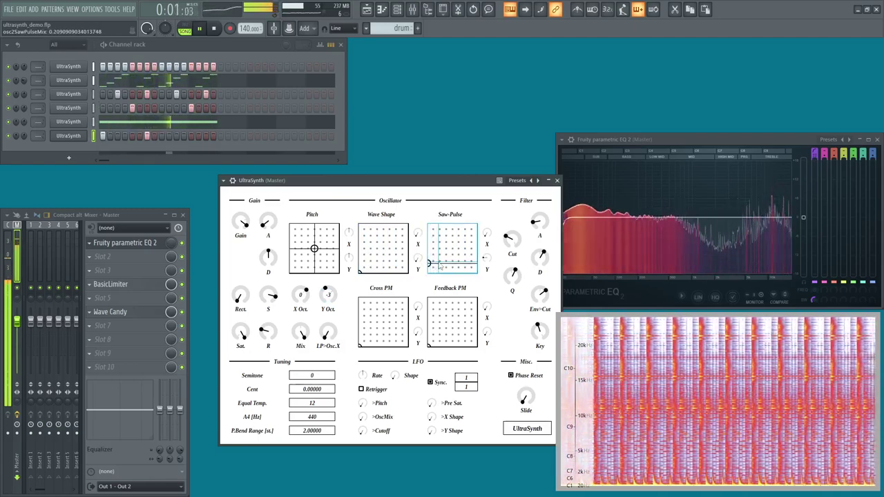
pyautogui.press('z')
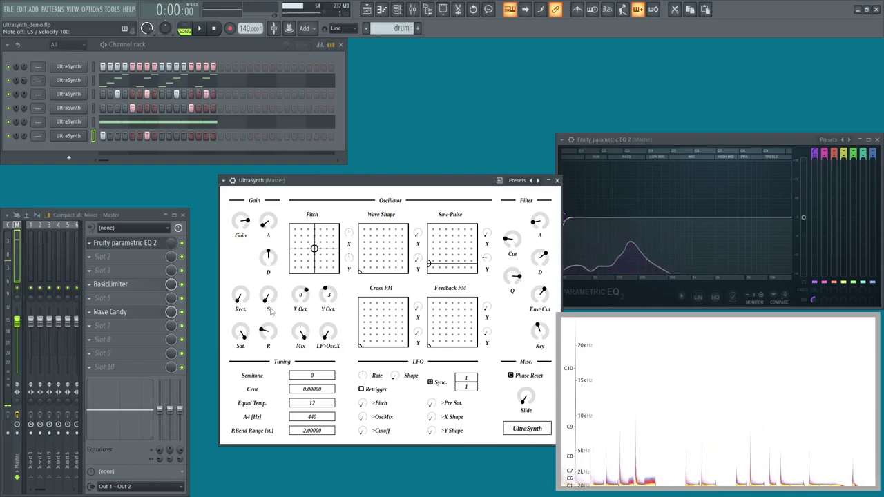
# - Raise the sixth channel's gain sustain to about midway, lengthen its gain decay, and close its synth window with the song playing
pyautogui.moveTo(266, 297); pyautogui.dragTo(267, 273)
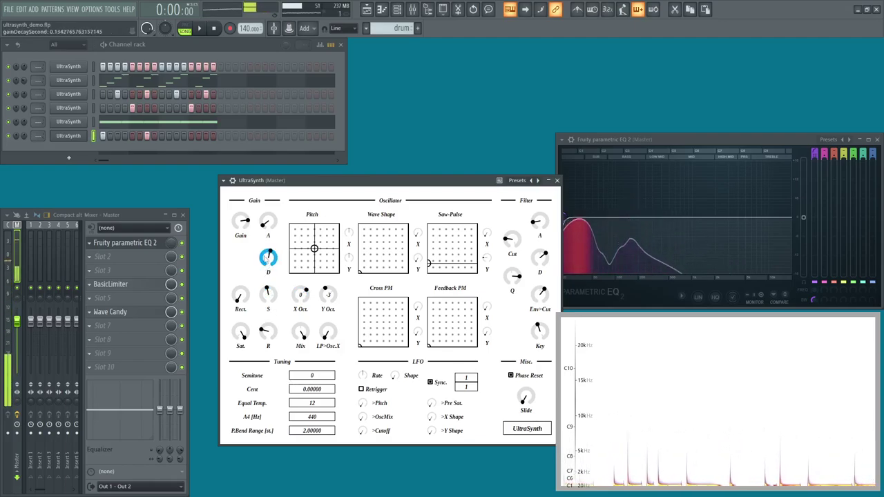
pyautogui.moveTo(272, 257); pyautogui.dragTo(270, 253)
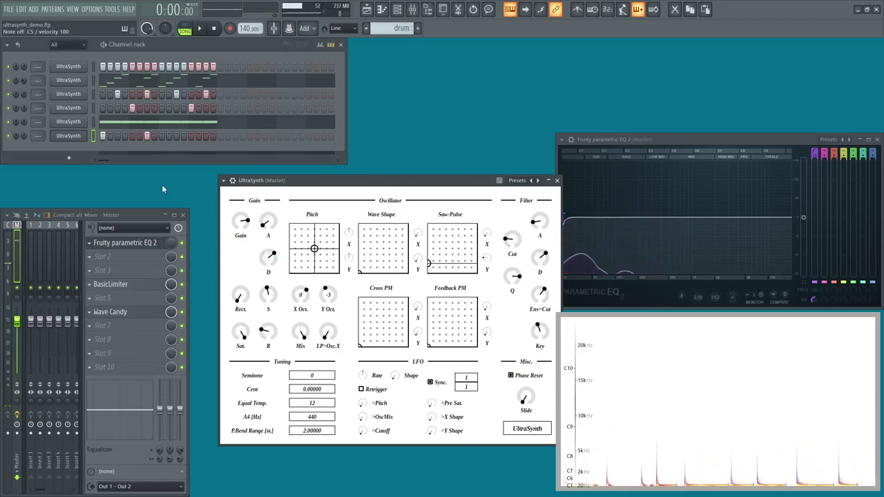
pyautogui.press('space')
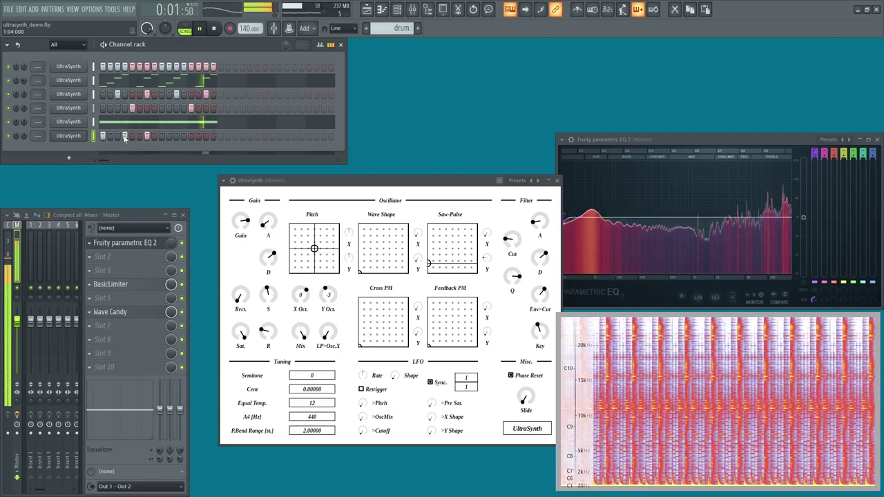
pyautogui.click(560, 181)
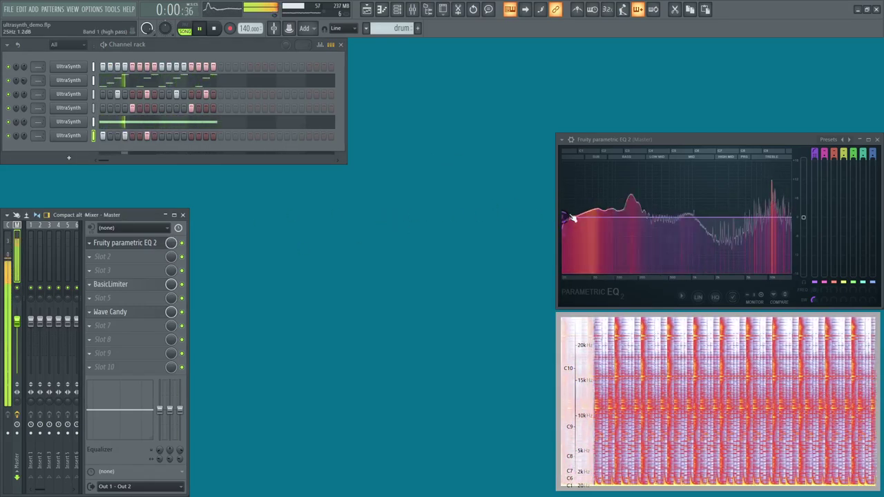
# - Sweep the master EQ's high-pass band 1 up to the top of the frequency range during playback, and stop the song
pyautogui.moveTo(571, 216); pyautogui.dragTo(570, 217)
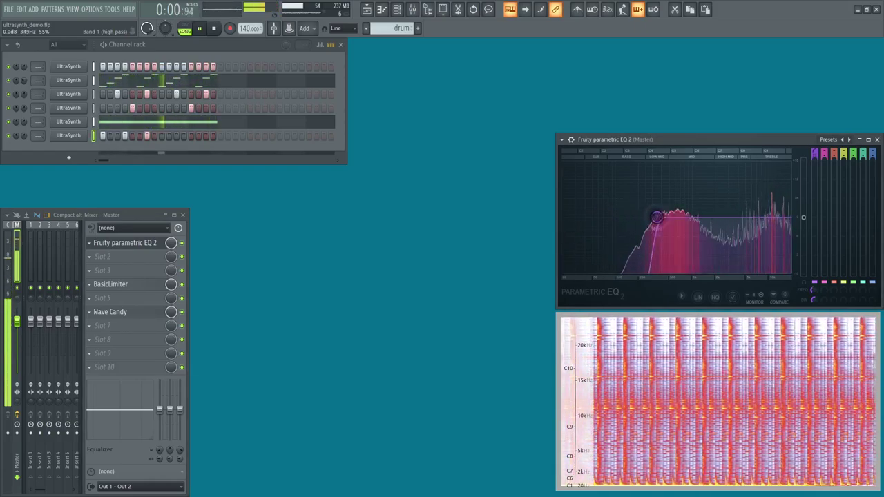
pyautogui.moveTo(686, 217); pyautogui.dragTo(760, 217)
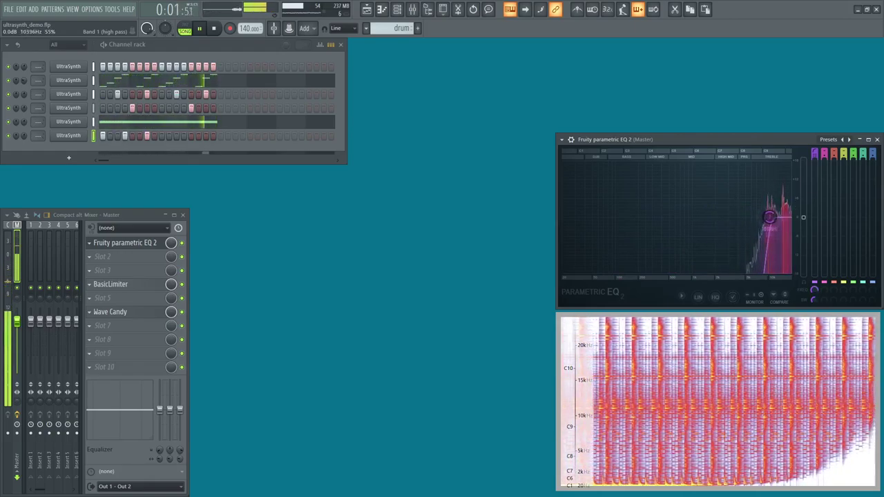
pyautogui.press('space')
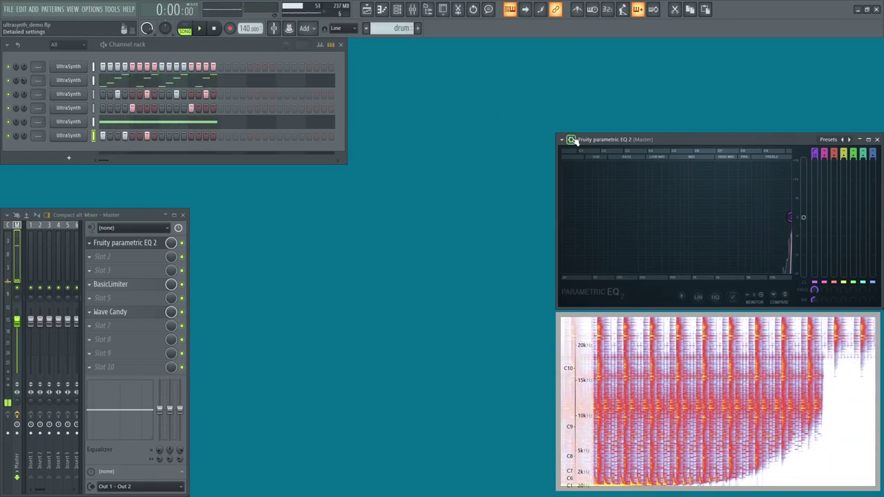